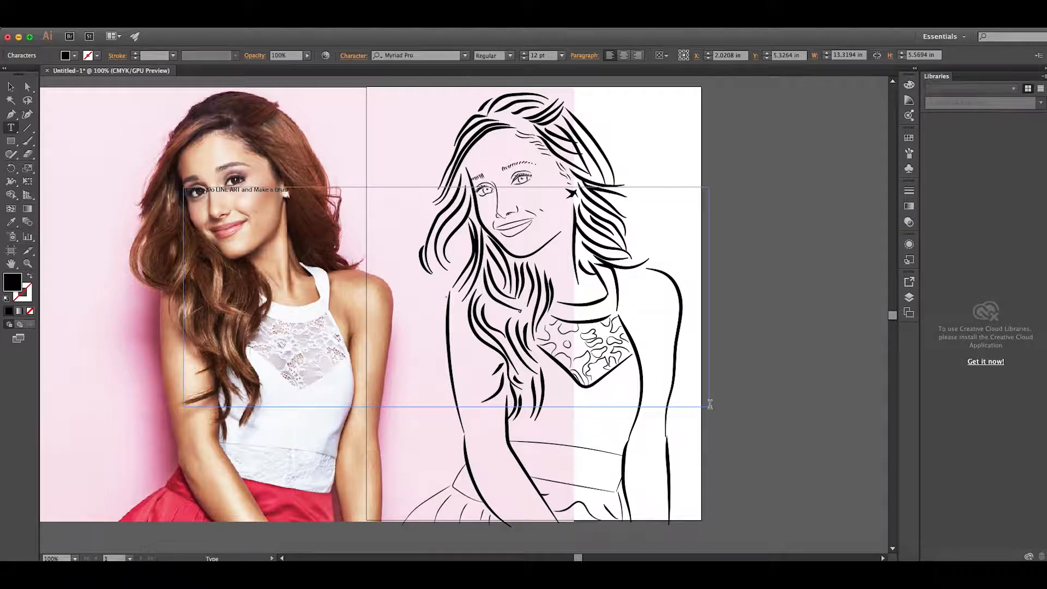
Enlarge the title text "HOW To Do LINE ART and Make a brush" and recolour it pinkish red
click(561, 55)
click(572, 257)
click(11, 87)
drag(349, 205, 349, 221)
double_click(10, 285)
drag(496, 256, 542, 229)
click(638, 245)
Move one hair stroke of the line art off the artboard onto the empty canvas beside it
drag(457, 151, 771, 145)
click(771, 145)
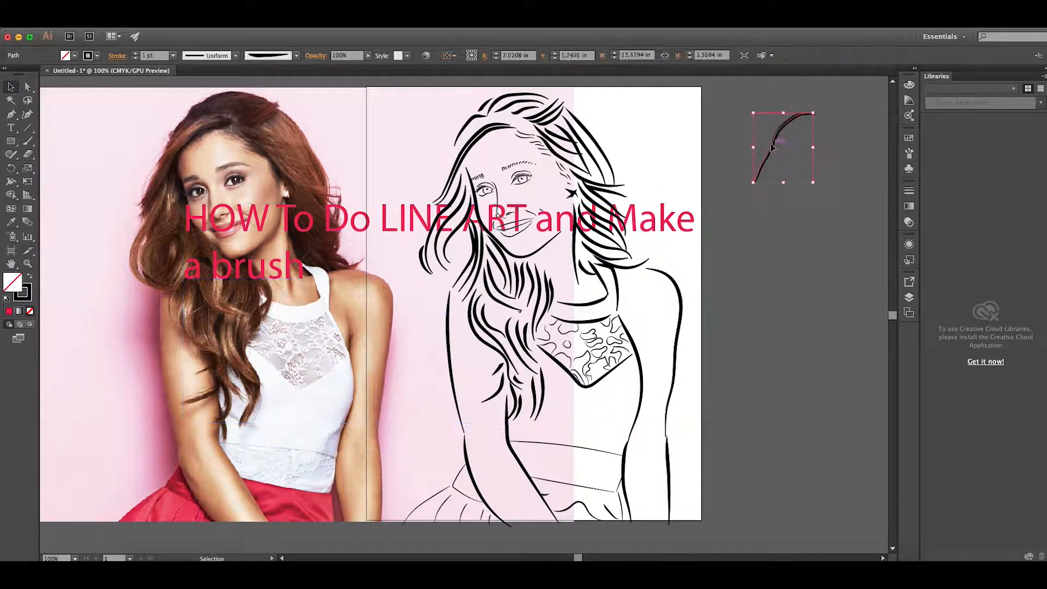
Hide Layer 1 and delete Layer 2, which holds the line art
click(909, 297)
click(775, 288)
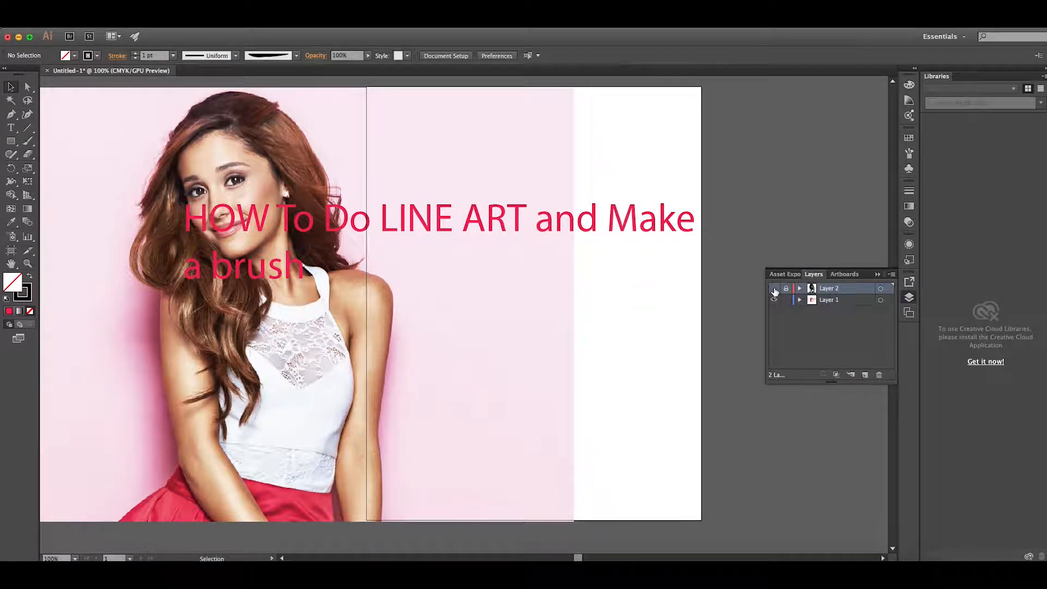
click(774, 299)
click(878, 374)
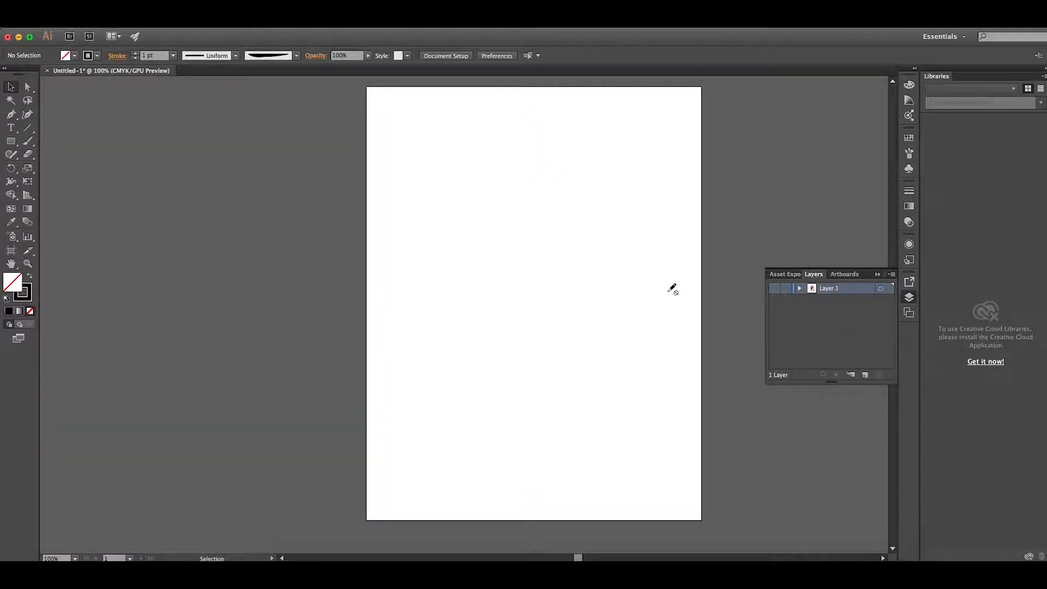
Lock Layer 1 and add a new layer above it
key(t)
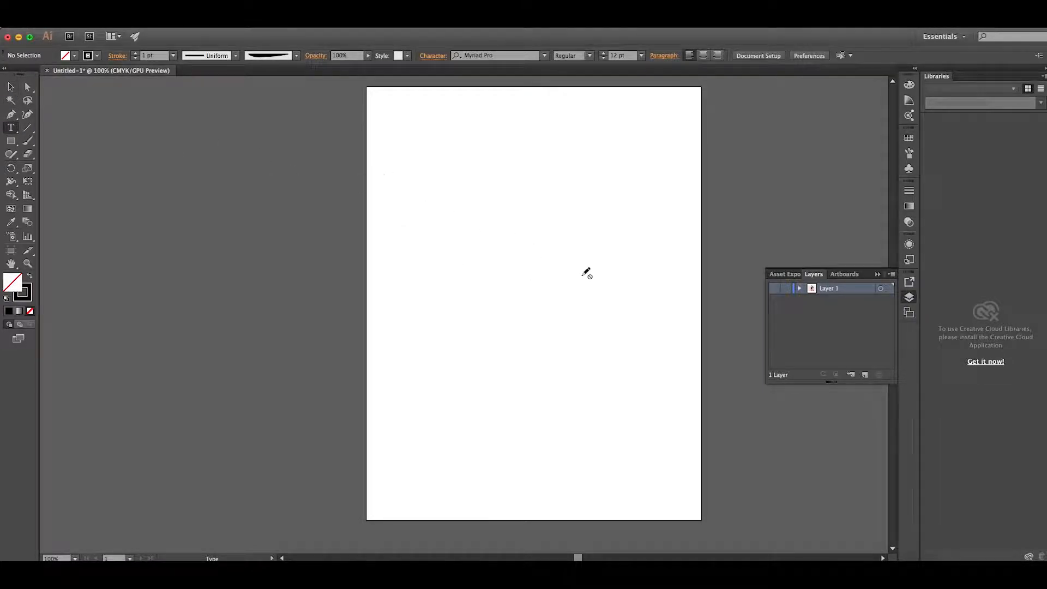
click(785, 288)
click(865, 374)
Add an area text reading "Lets get Started" on the new layer and set its font size to 72 pt
drag(396, 174, 697, 319)
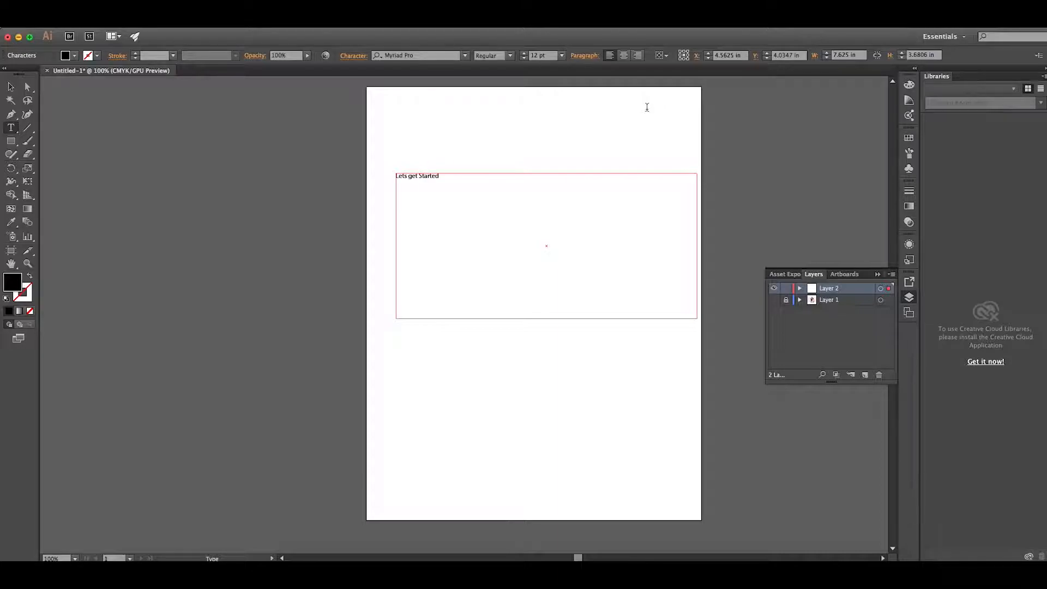
click(10, 86)
drag(696, 321, 491, 228)
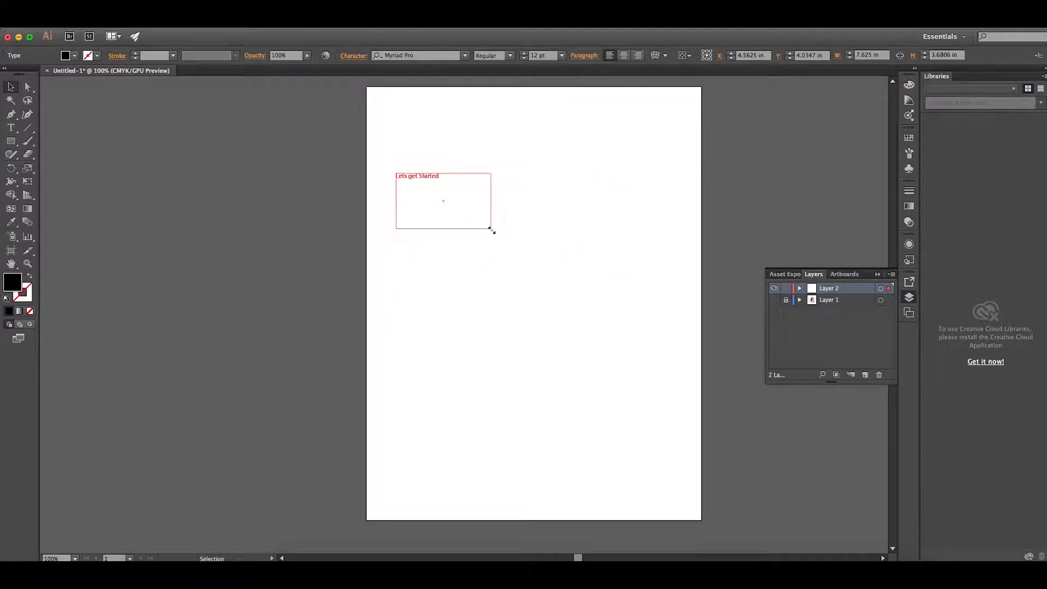
click(561, 55)
click(578, 251)
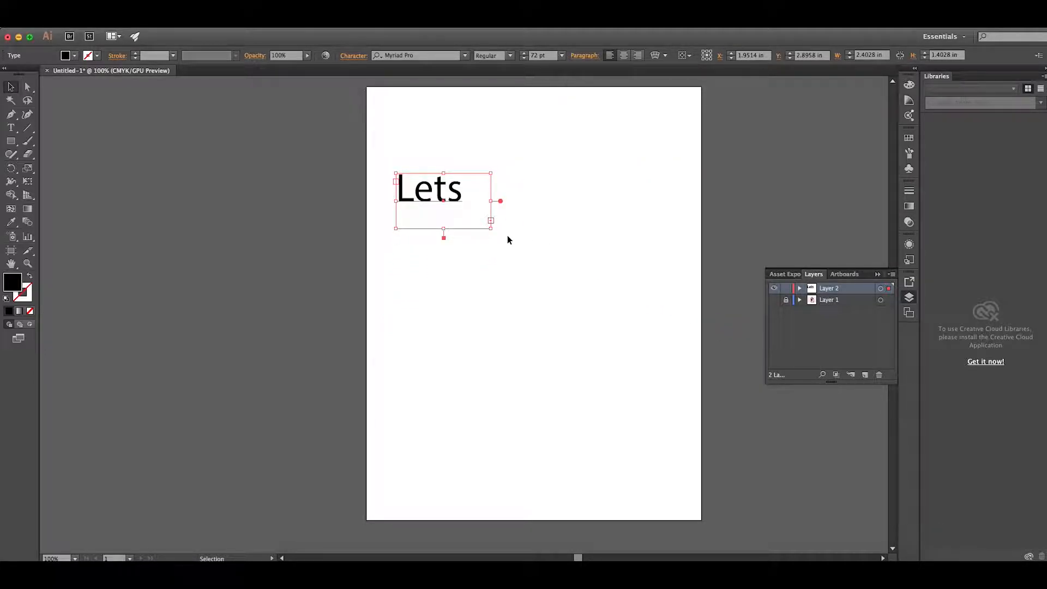
Enlarge the text frame to about 8.9 in wide so the words fit one line, and move it down the artboard
drag(493, 232, 648, 344)
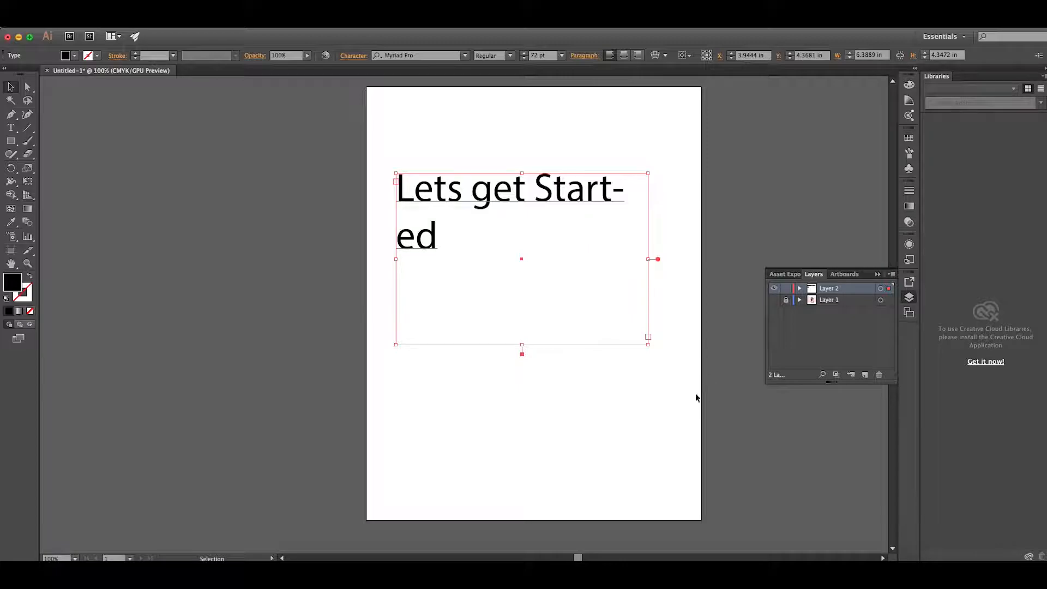
drag(652, 266, 750, 259)
drag(606, 199, 607, 312)
click(669, 209)
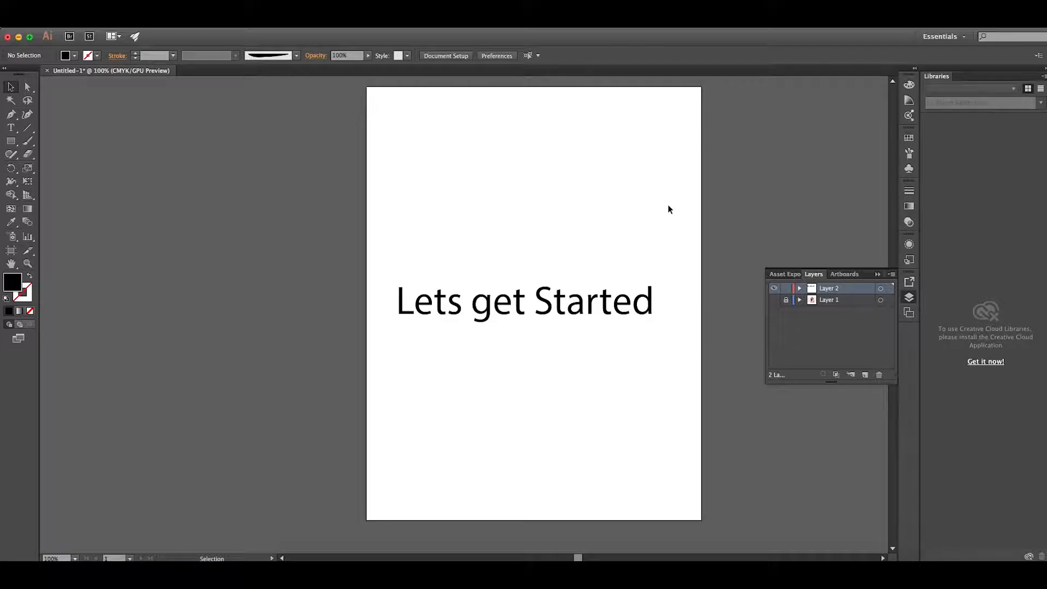
Delete the "Lets get Started" text and make Layer 1 with the portrait photo visible
click(643, 305)
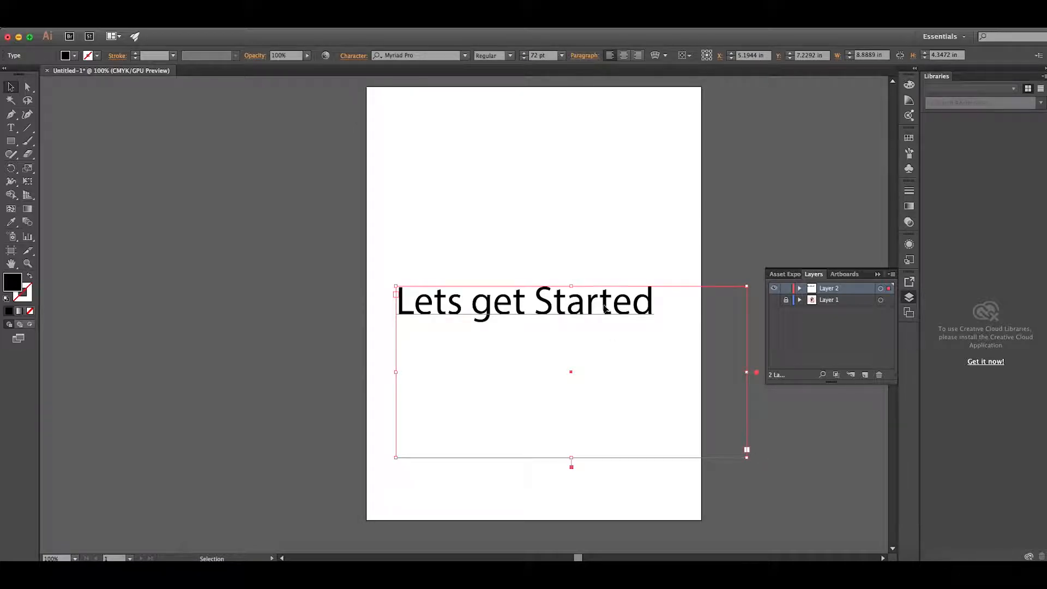
key(Delete)
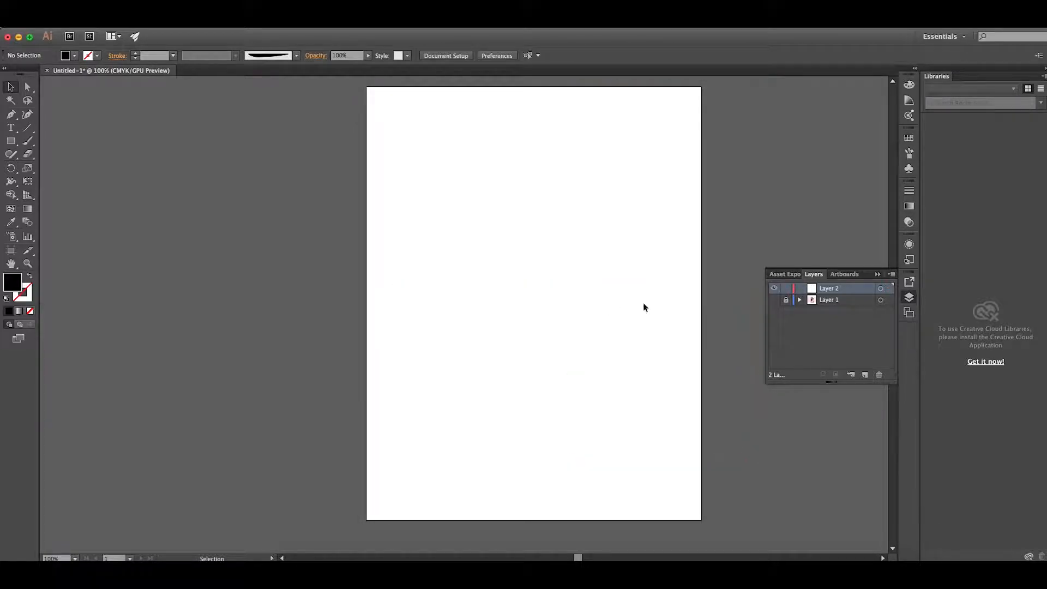
click(773, 301)
click(774, 302)
click(773, 301)
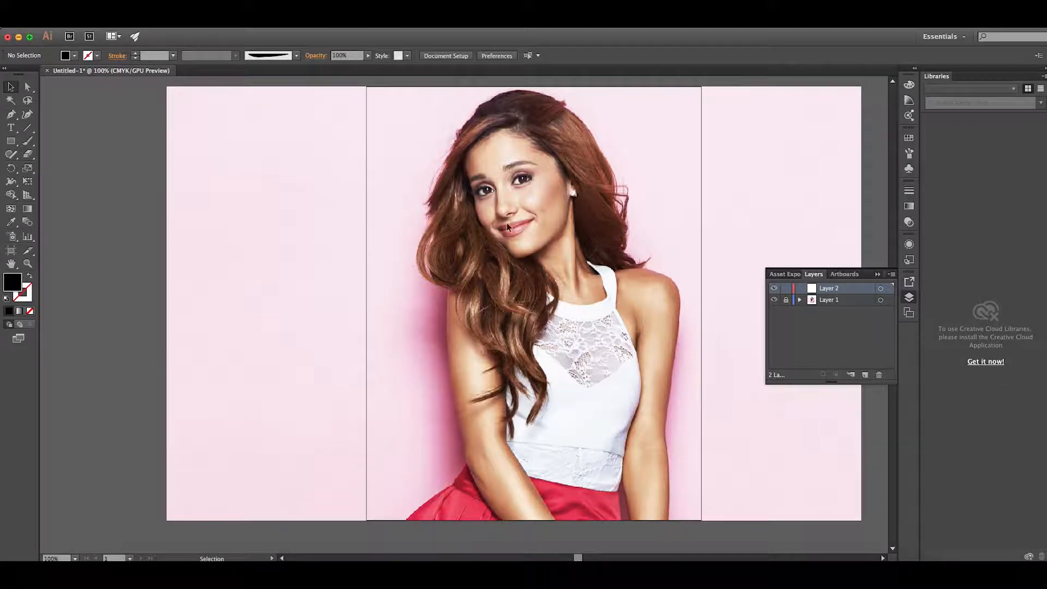
click(93, 22)
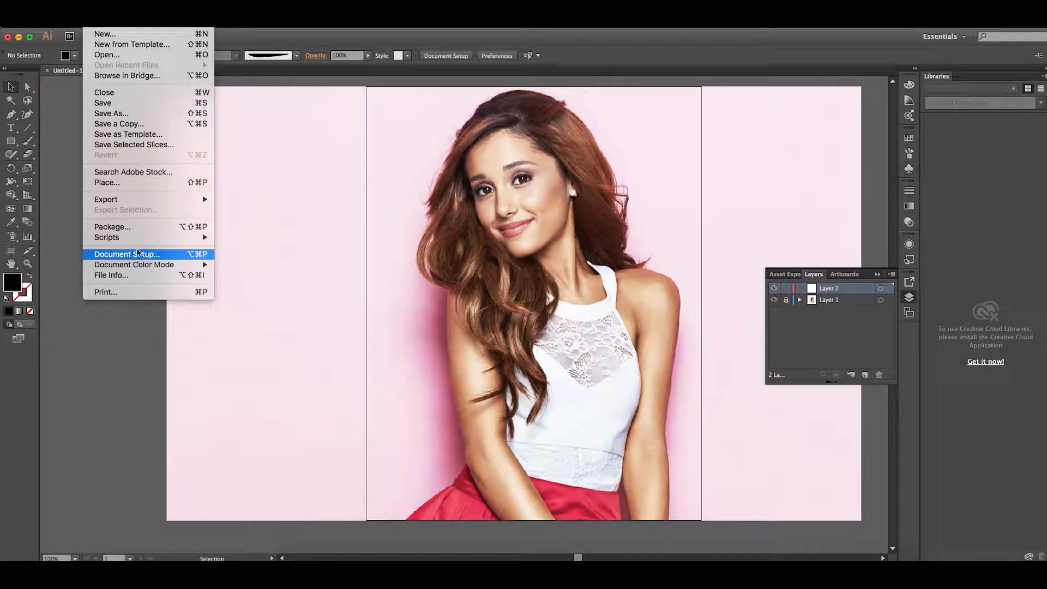
click(117, 183)
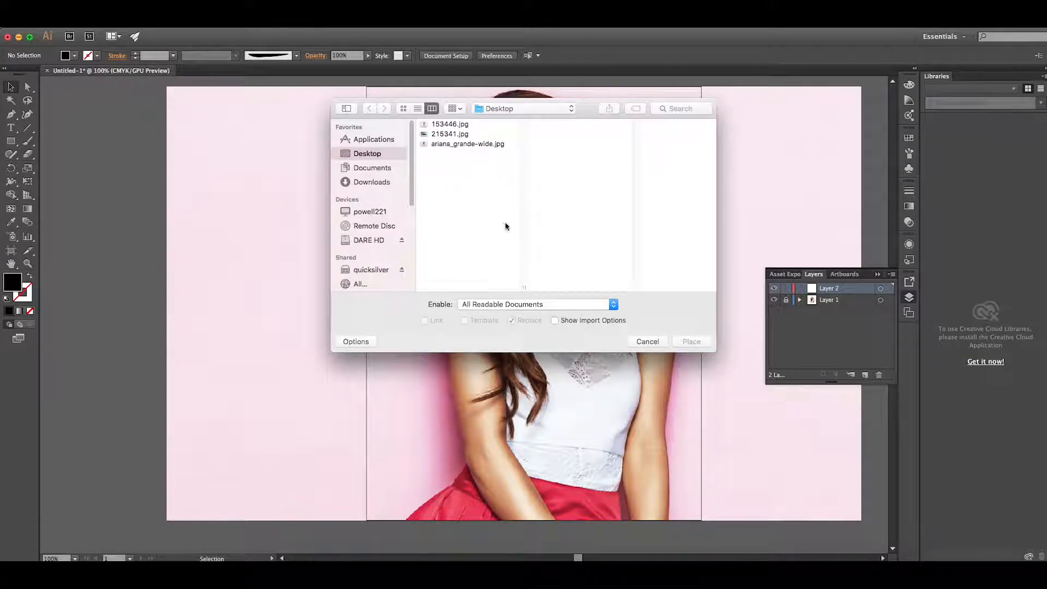
click(648, 342)
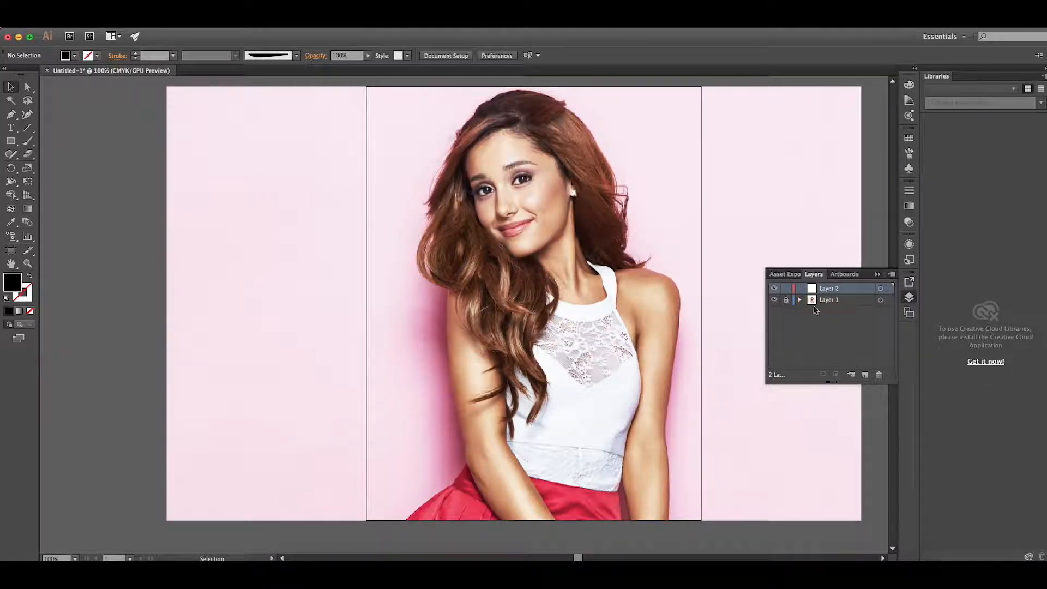
click(878, 275)
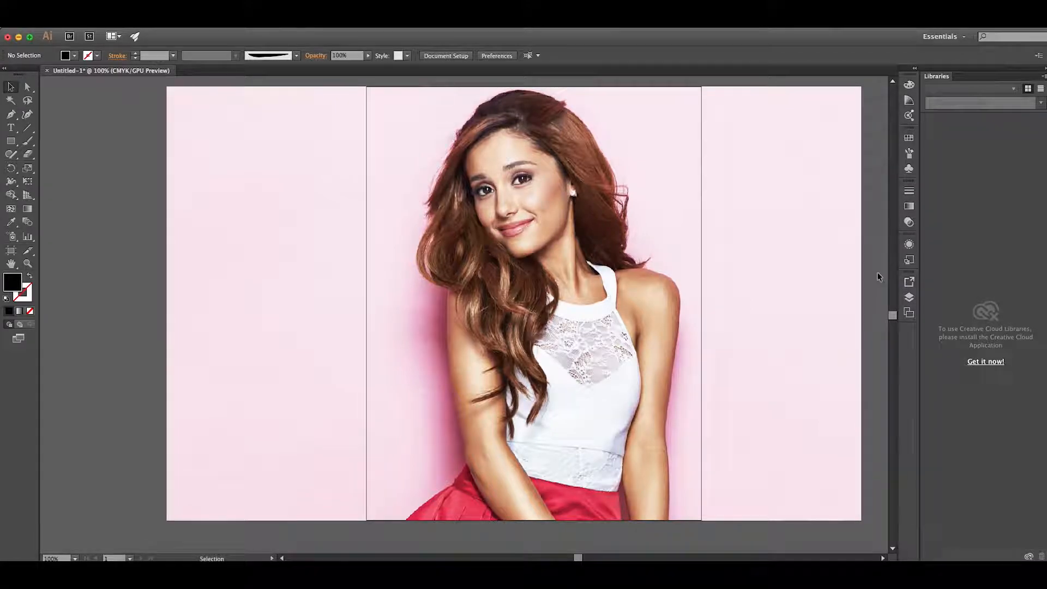
click(909, 297)
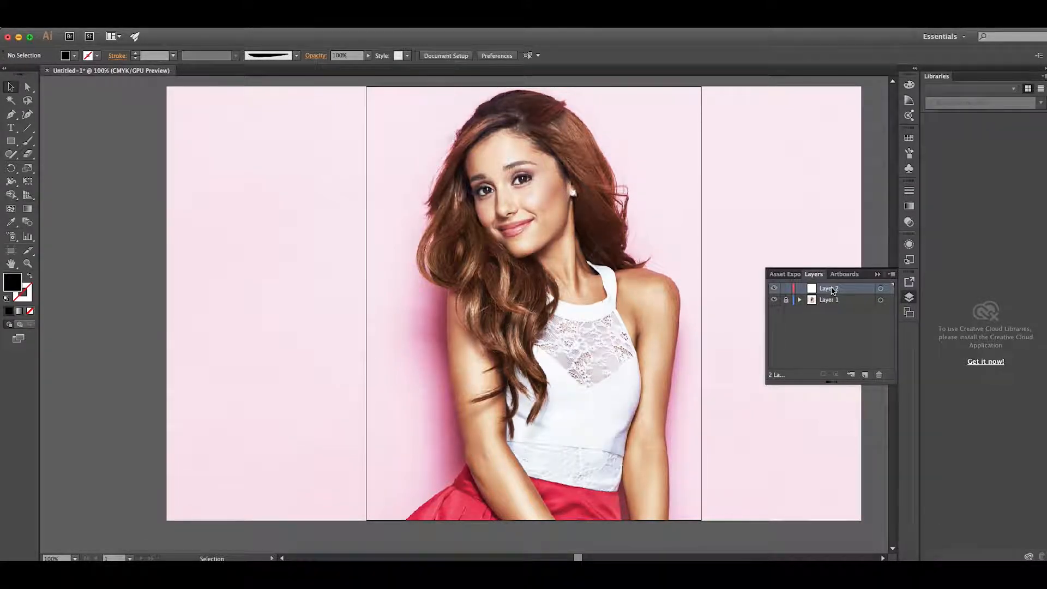
Draw a thin, curved, black-filled shape with tapered ends, about 3.7 in long, beside the portrait using the Pen tool
click(11, 114)
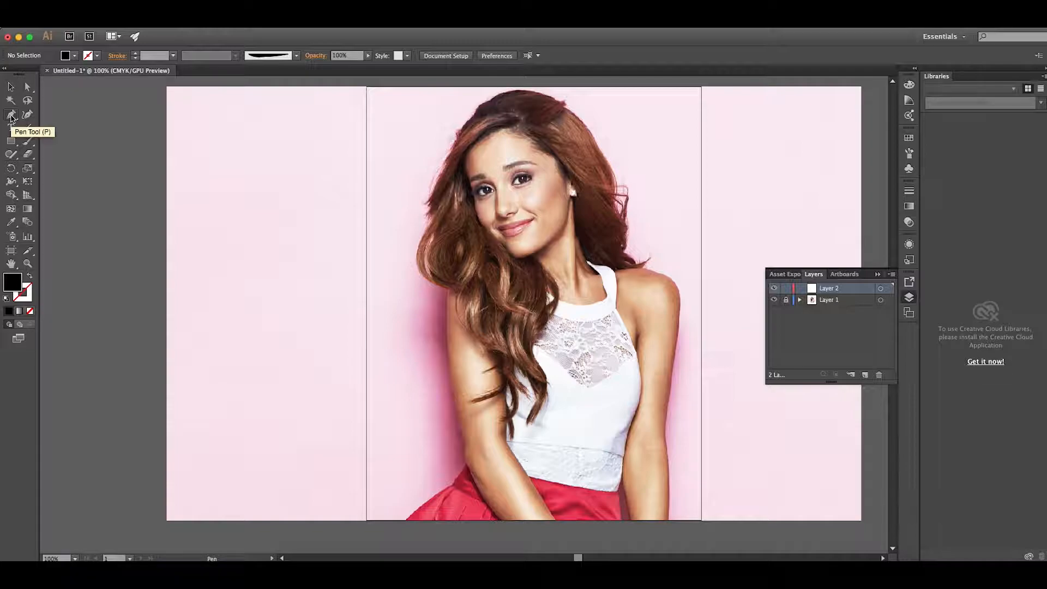
click(183, 195)
drag(283, 192, 331, 209)
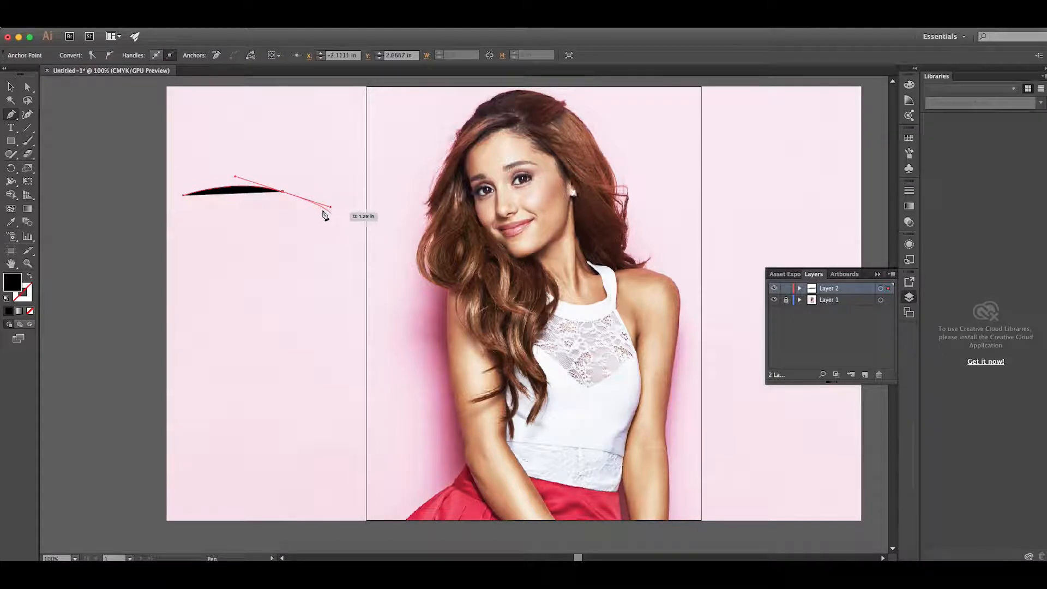
click(331, 207)
drag(305, 204, 182, 198)
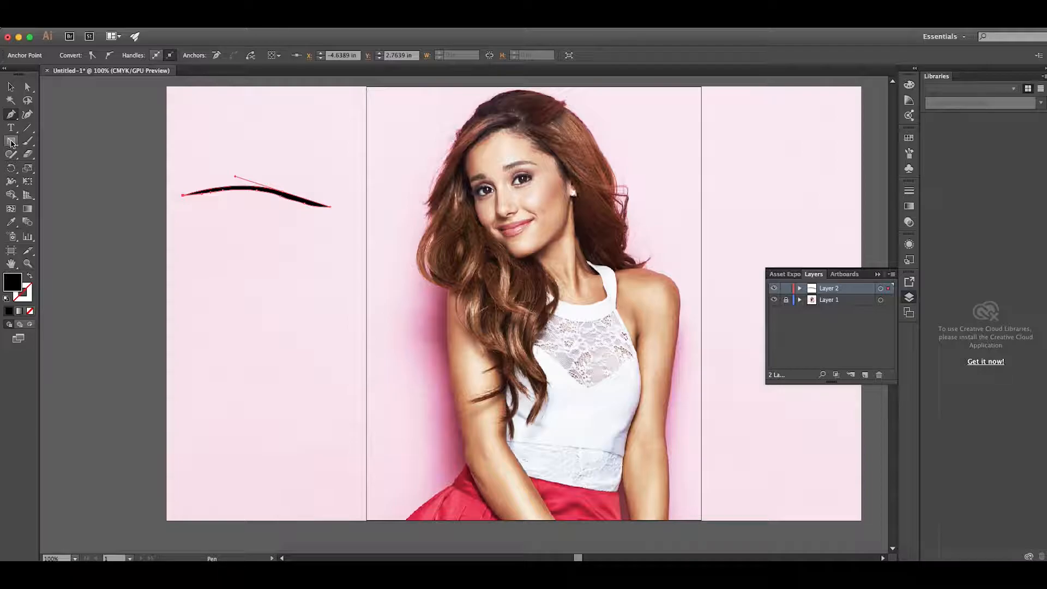
click(11, 156)
click(63, 154)
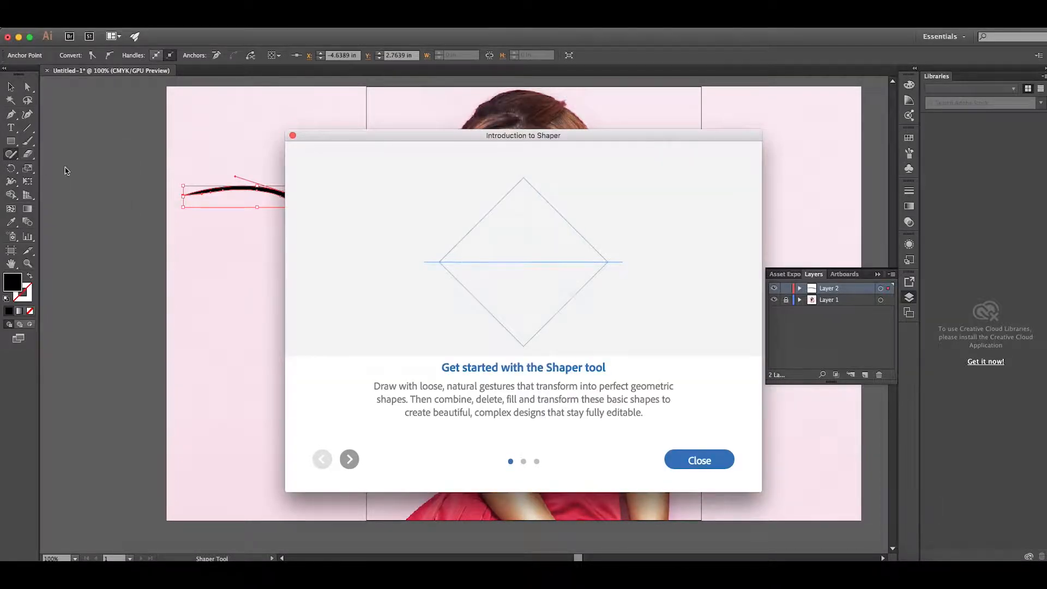
click(292, 134)
Smooth the outline of the thin curved shape with the Smooth tool
click(11, 154)
click(62, 177)
key(v)
click(269, 193)
click(11, 154)
drag(212, 195, 374, 201)
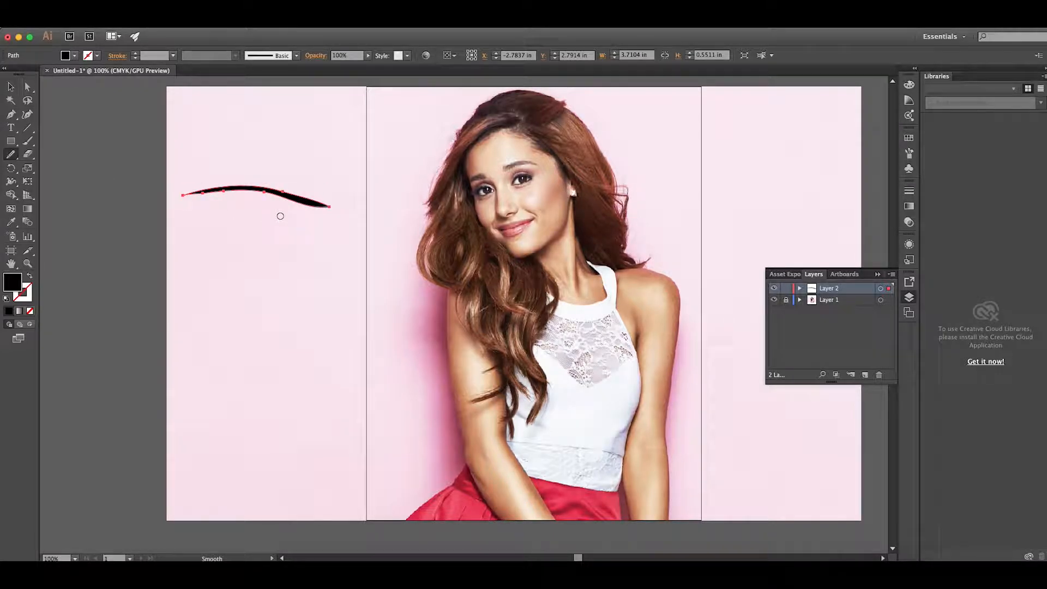
Move the curved shape across the portrait to the artboard's right edge, at about X 8.5 in, Y 2.5 in
click(10, 86)
click(229, 156)
drag(293, 201, 738, 193)
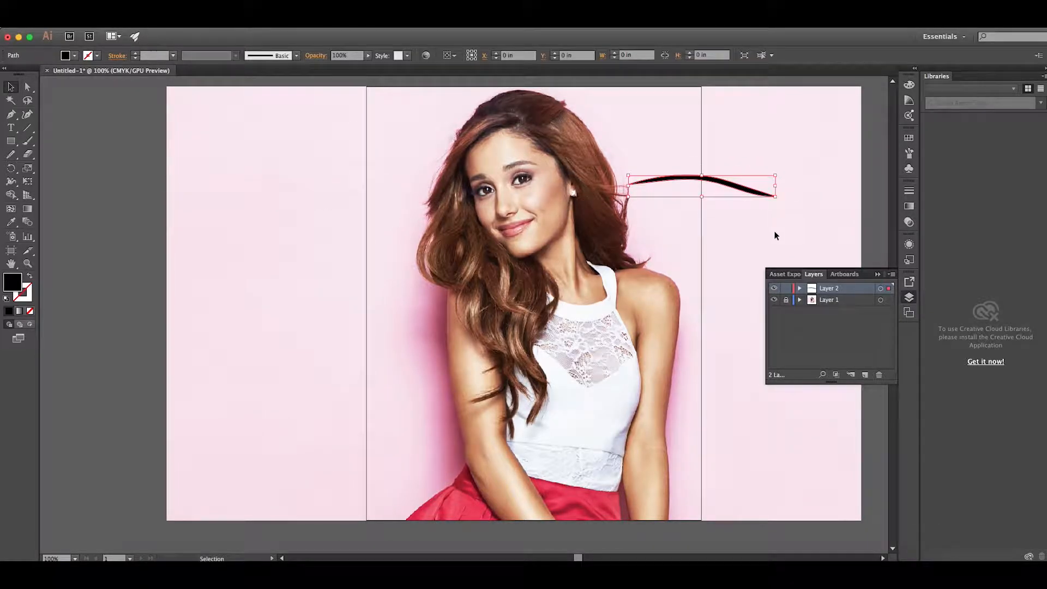
Create a new Art Brush from the selected curved shape
click(908, 154)
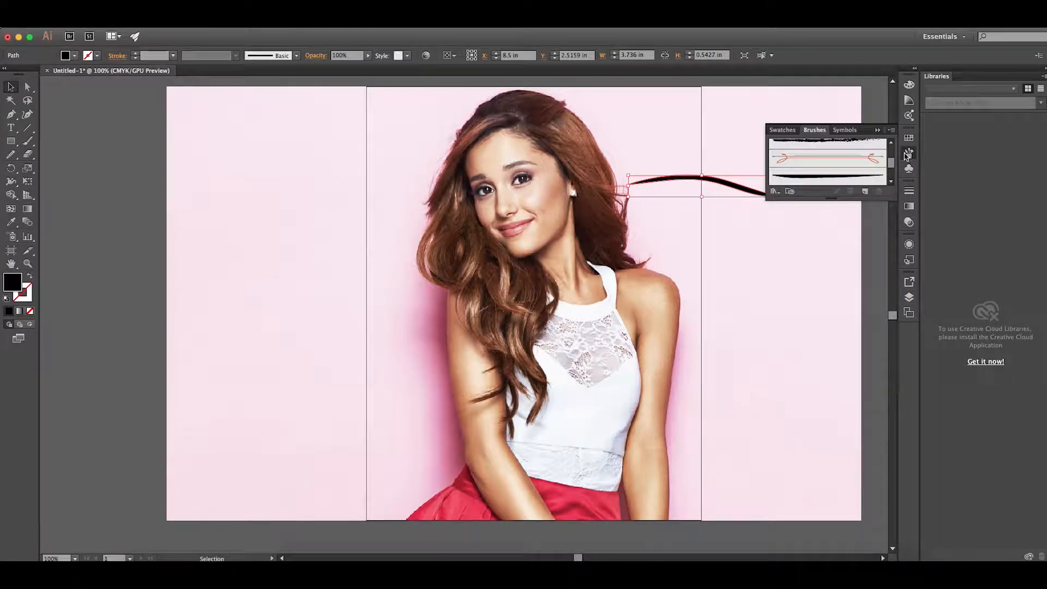
click(865, 194)
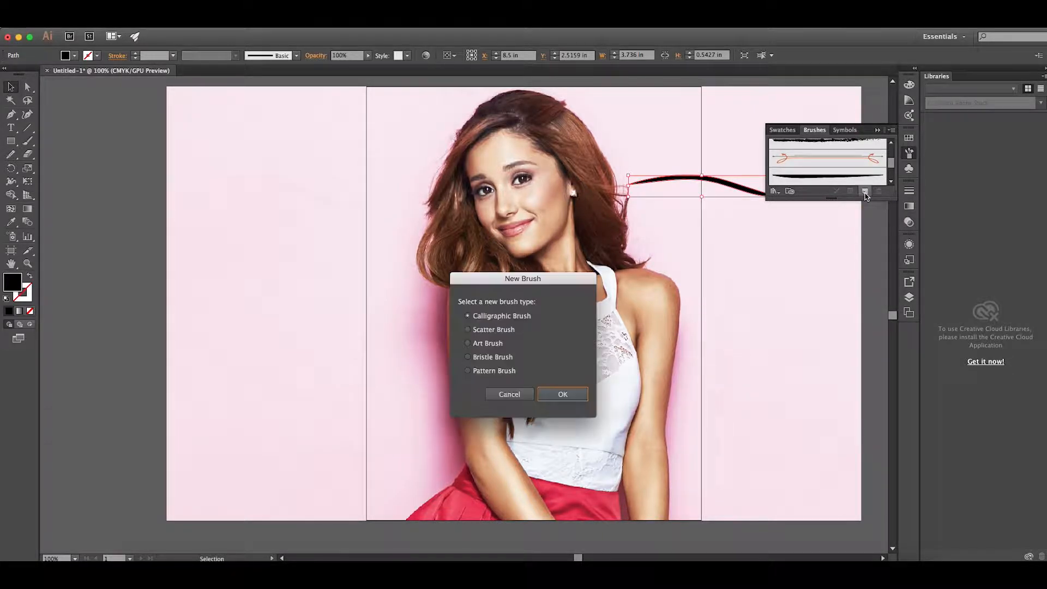
click(468, 343)
click(566, 393)
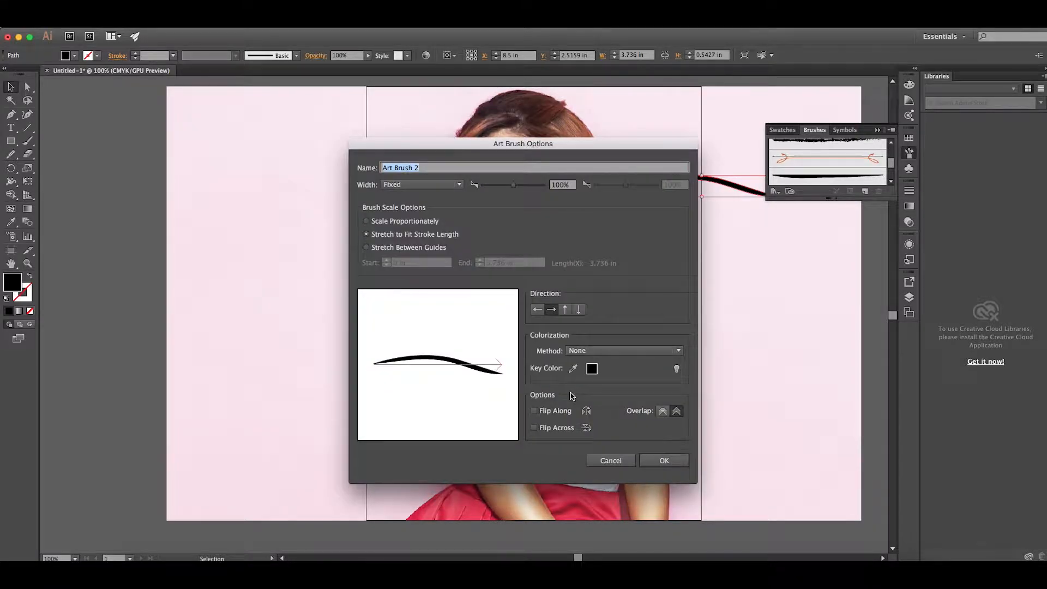
mouse_move(562, 139)
mouse_down()
mouse_move(517, 143)
mouse_move(278, 104)
mouse_up()
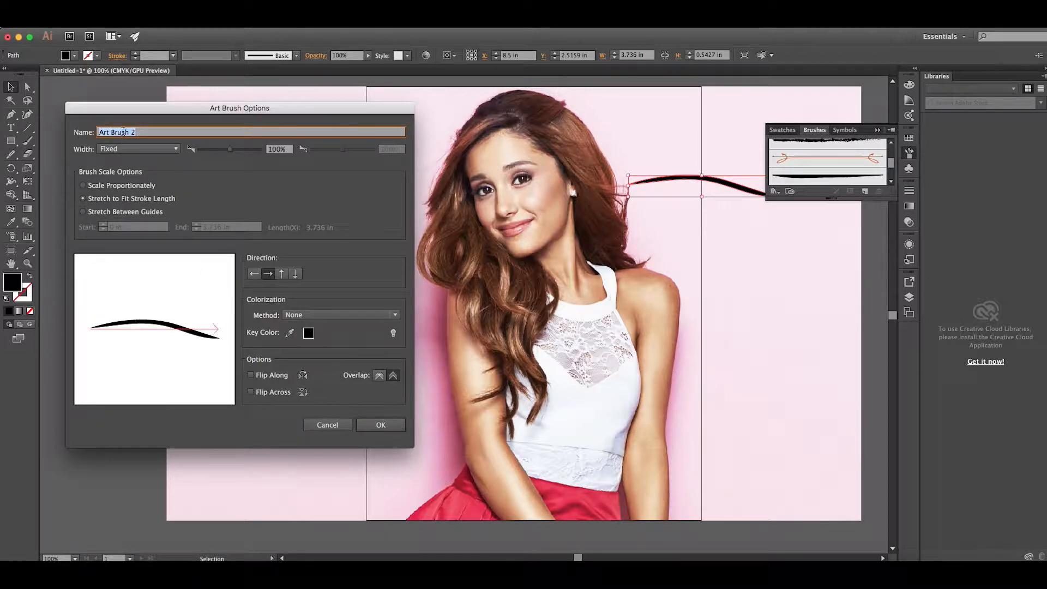
key(BackSpace)
click(382, 426)
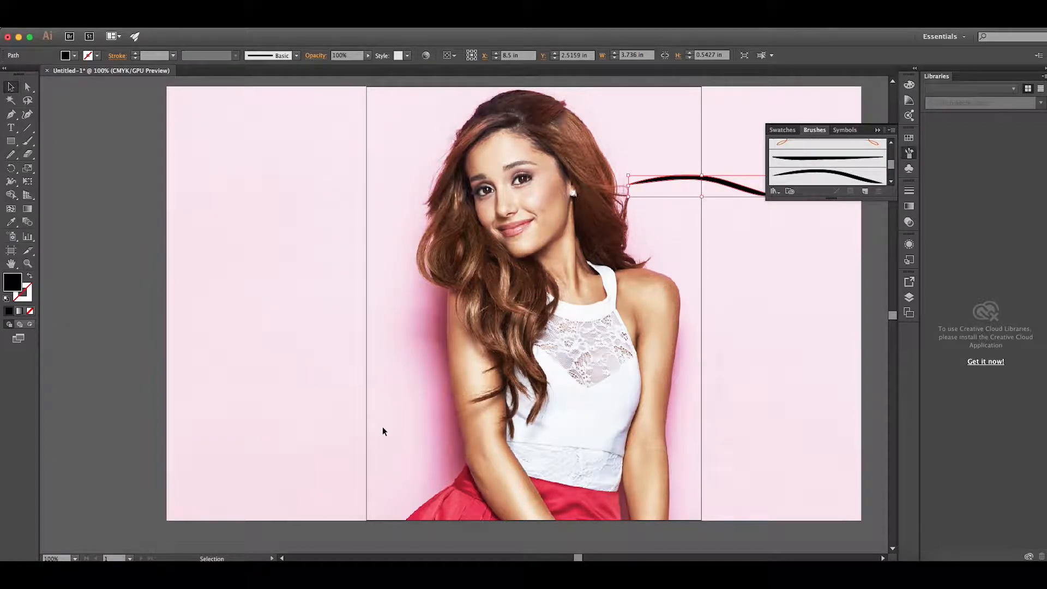
Delete the original curved shape from the canvas
click(878, 130)
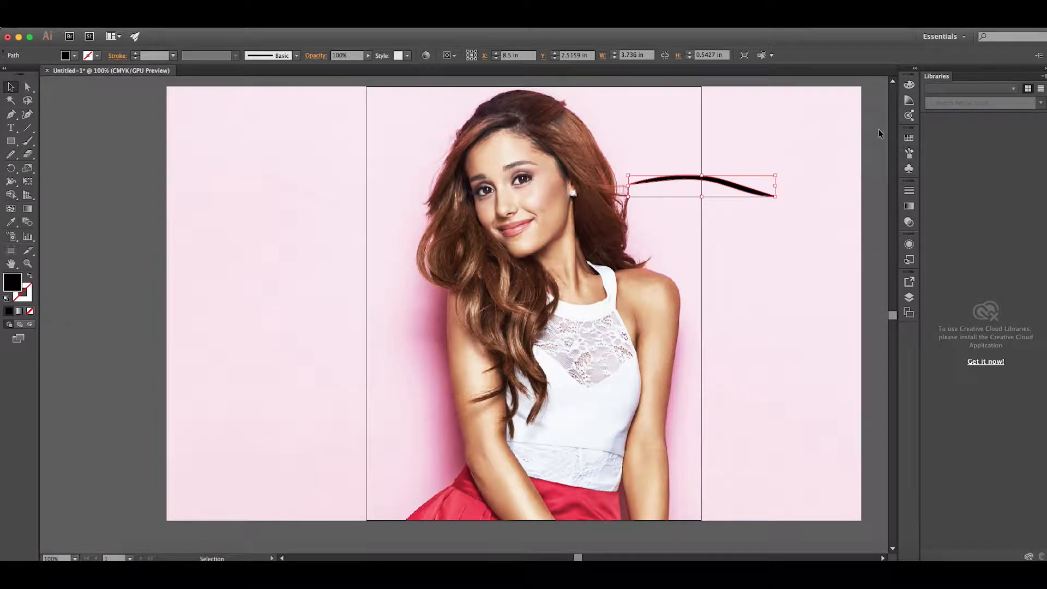
drag(736, 188, 821, 170)
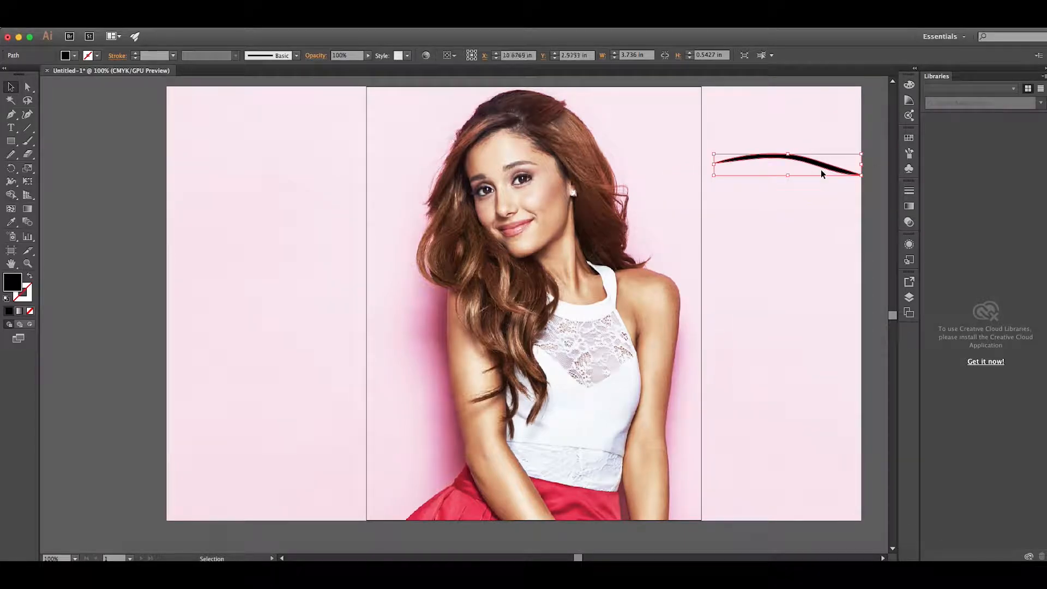
key(Delete)
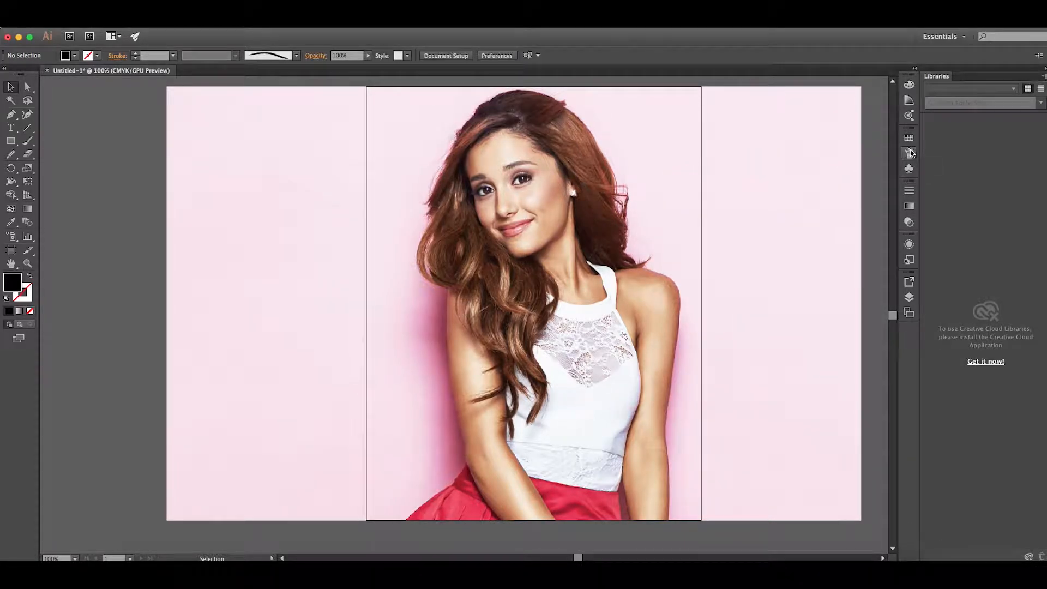
Draw a long, winding open path across the canvas and portrait with the Pen tool
click(11, 115)
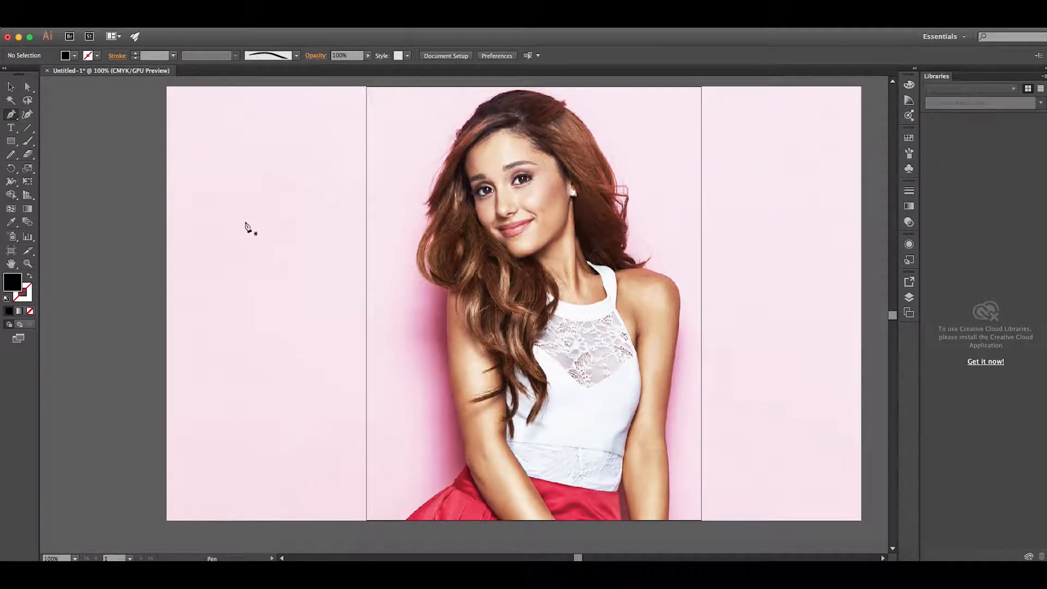
drag(219, 208, 222, 209)
drag(249, 240, 289, 247)
drag(340, 228, 330, 144)
drag(374, 137, 465, 220)
drag(467, 267, 454, 293)
drag(380, 381, 292, 397)
drag(250, 402, 180, 475)
drag(230, 514, 311, 524)
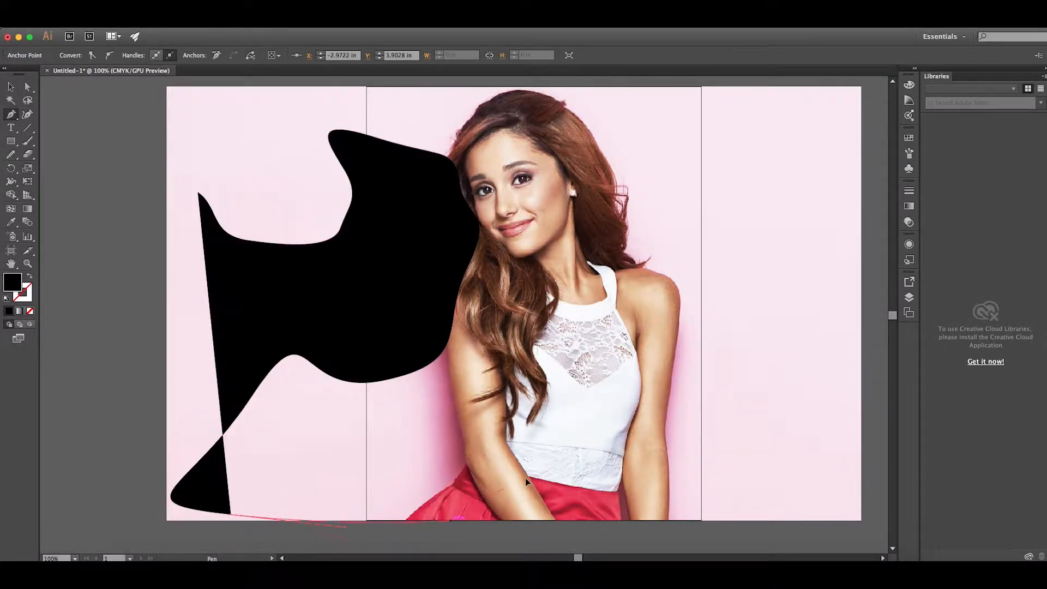
drag(451, 522, 524, 473)
drag(567, 418, 581, 363)
click(581, 315)
drag(656, 250, 680, 259)
click(702, 300)
key(v)
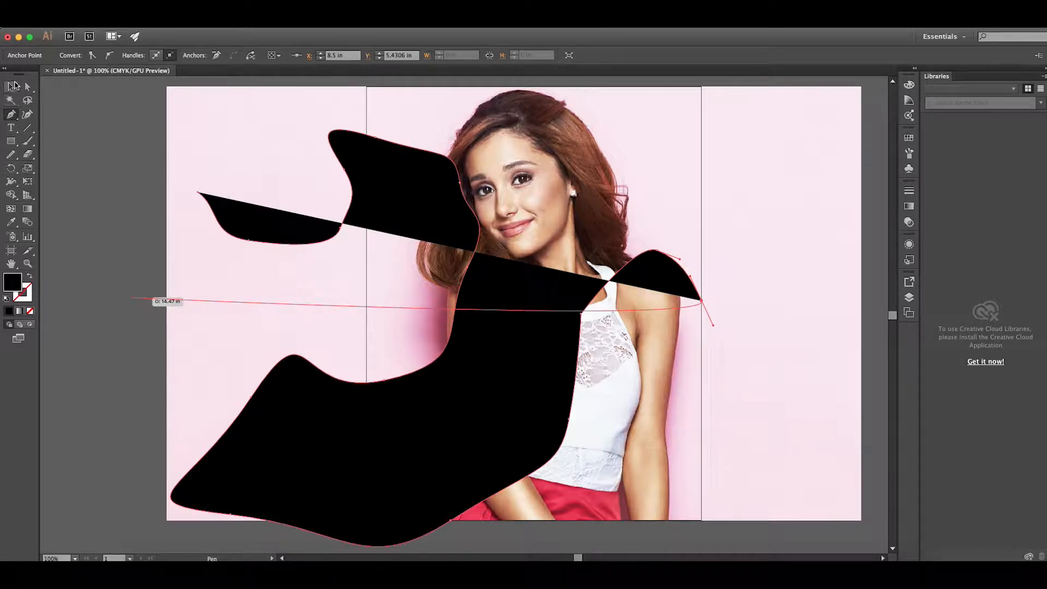
Swap the winding path's fill and stroke to leave a black stroke without fill, and apply the new curved art brush
click(30, 277)
click(909, 153)
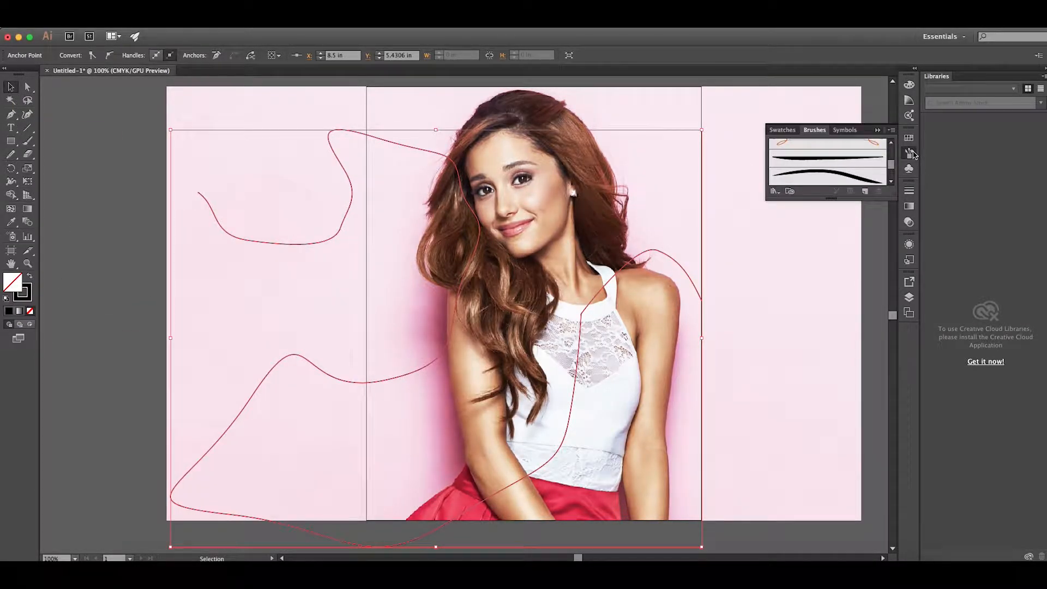
click(828, 176)
click(772, 242)
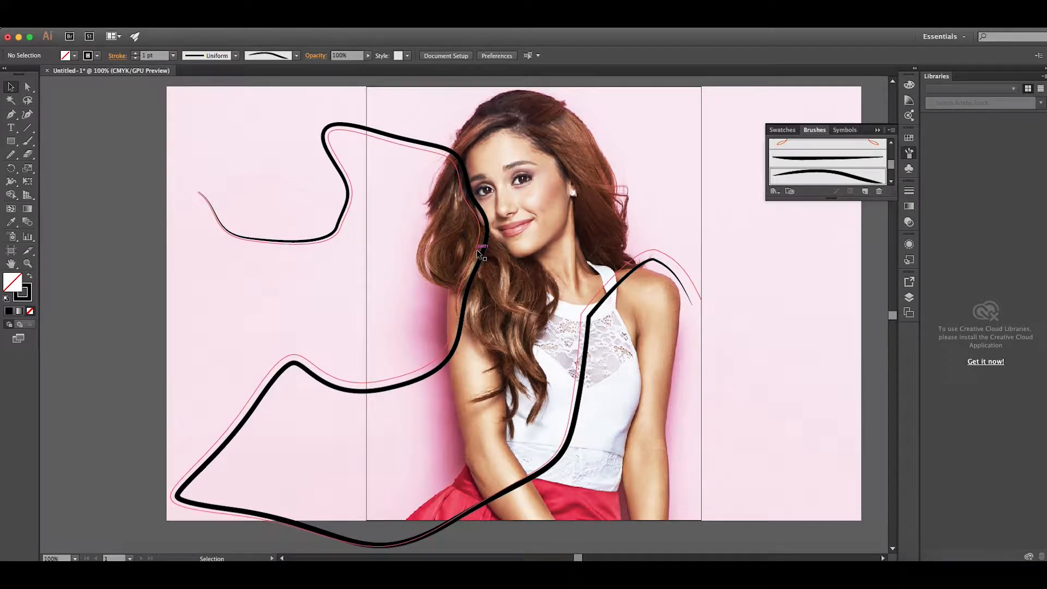
Delete the long winding test path from the canvas
drag(472, 249, 429, 200)
key(Delete)
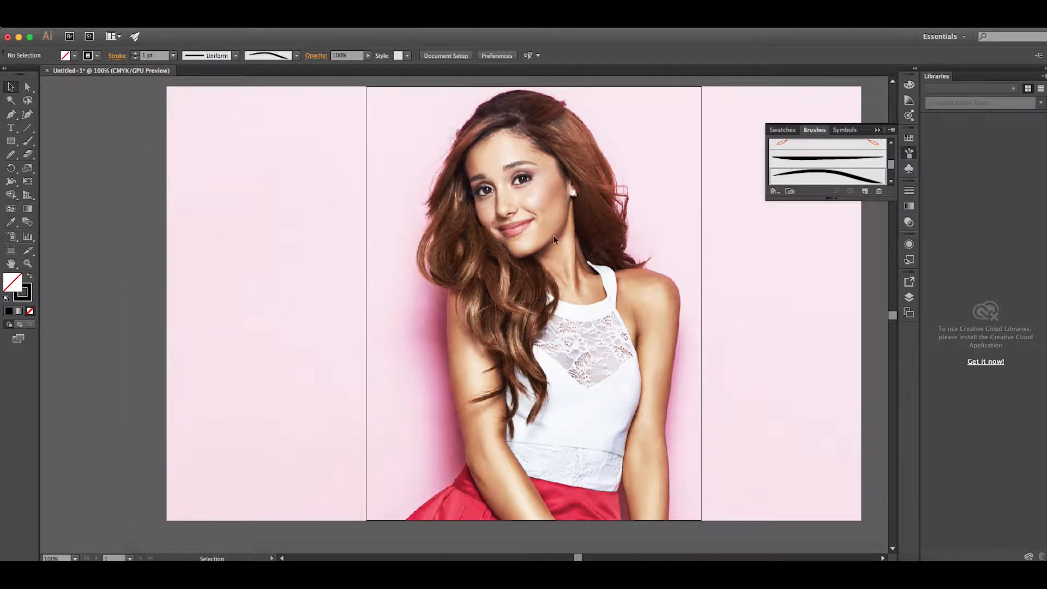
click(877, 131)
Draw a curved open path about 1.4 by 1.8 in along the hair beside the forehead with the Pen tool and select it
click(12, 115)
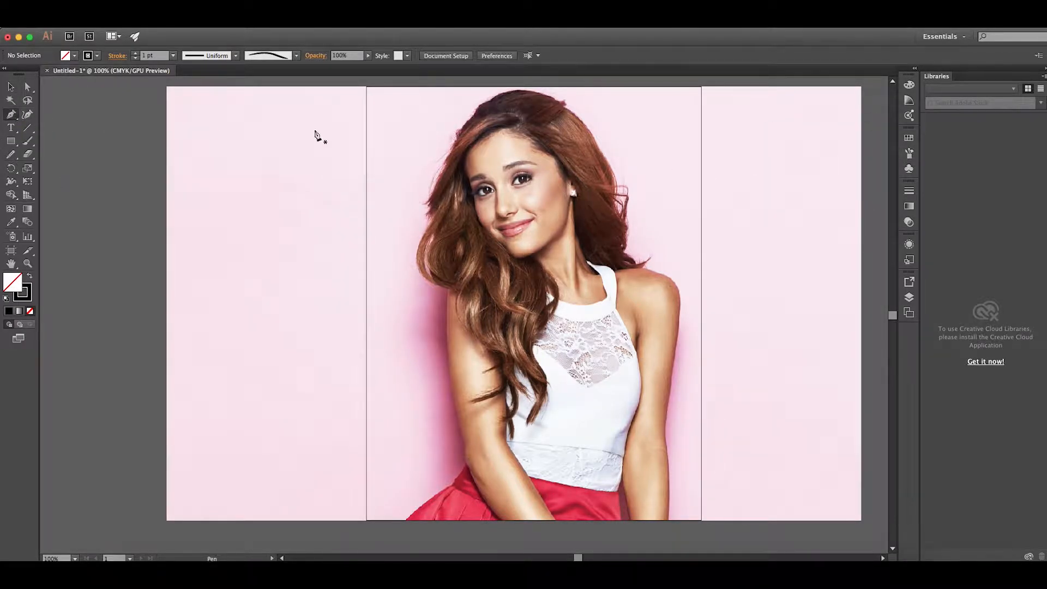
click(488, 116)
drag(456, 147, 431, 205)
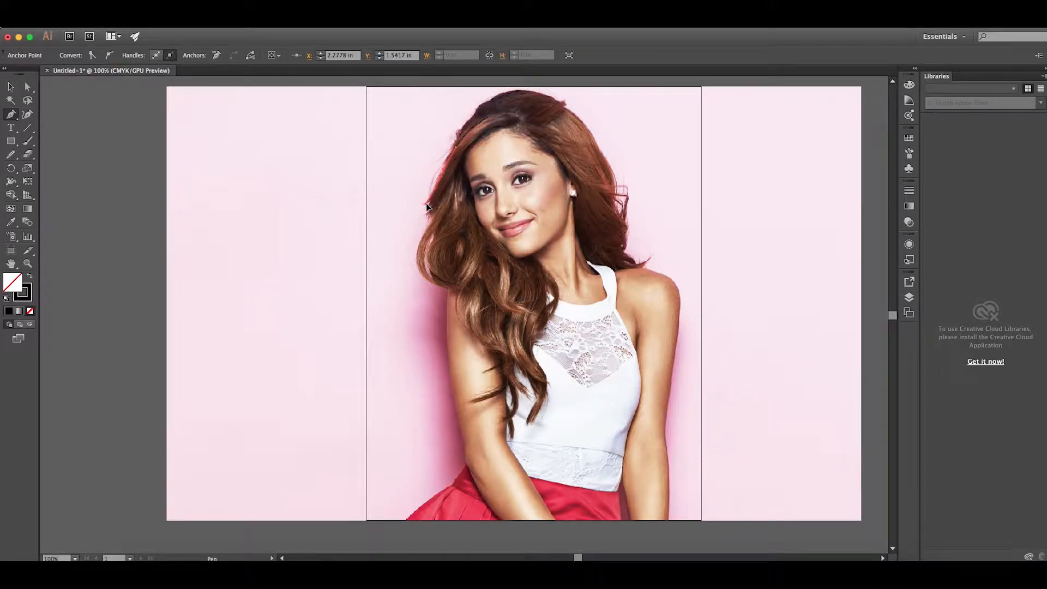
click(11, 87)
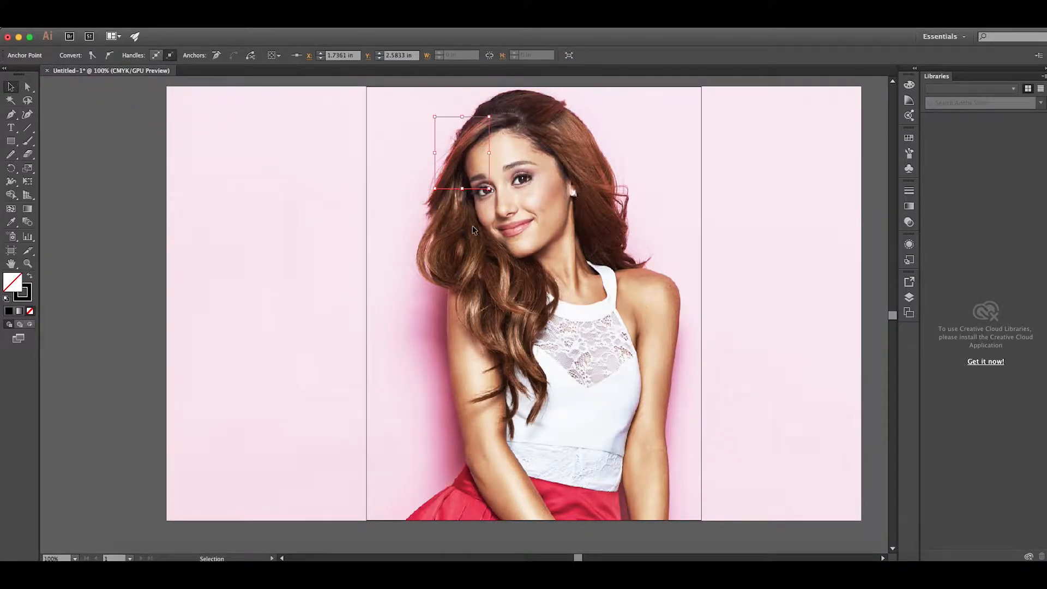
click(469, 129)
double_click(470, 130)
double_click(663, 159)
click(467, 133)
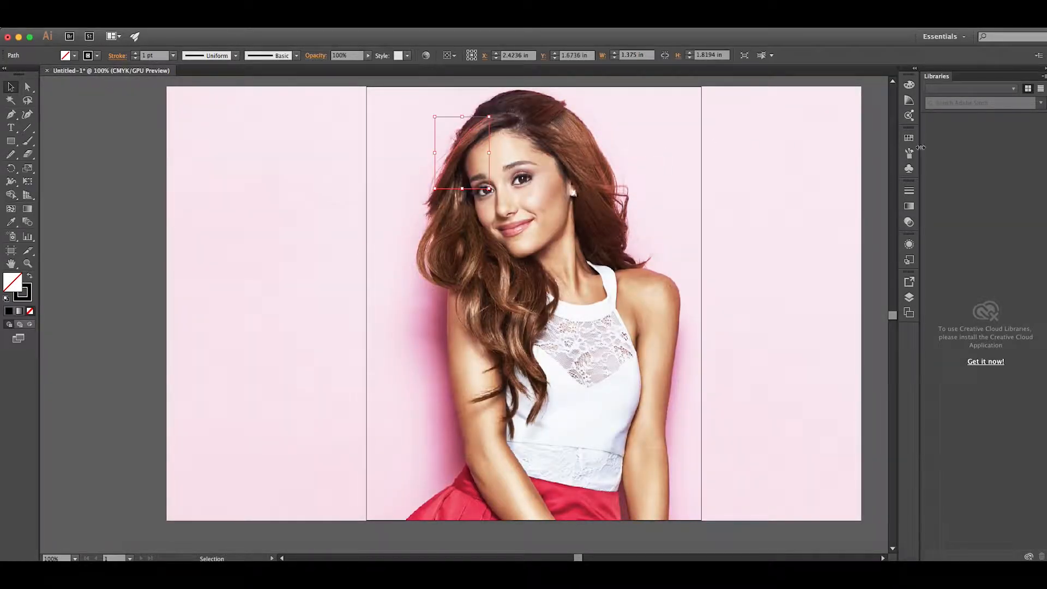
Apply the curved art brush to the selected hair path, then deselect it
click(909, 153)
click(817, 175)
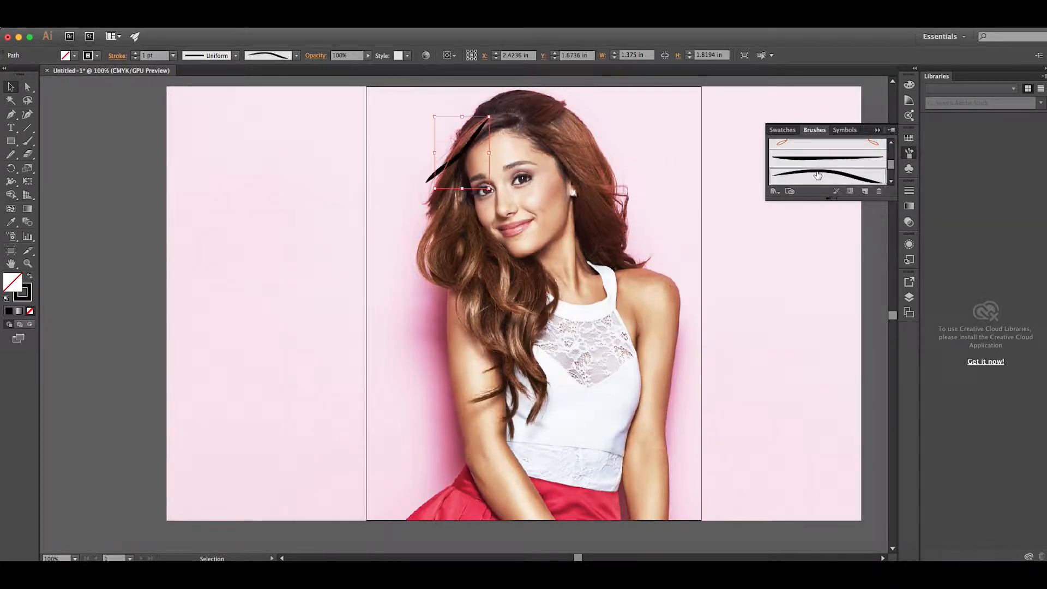
click(799, 220)
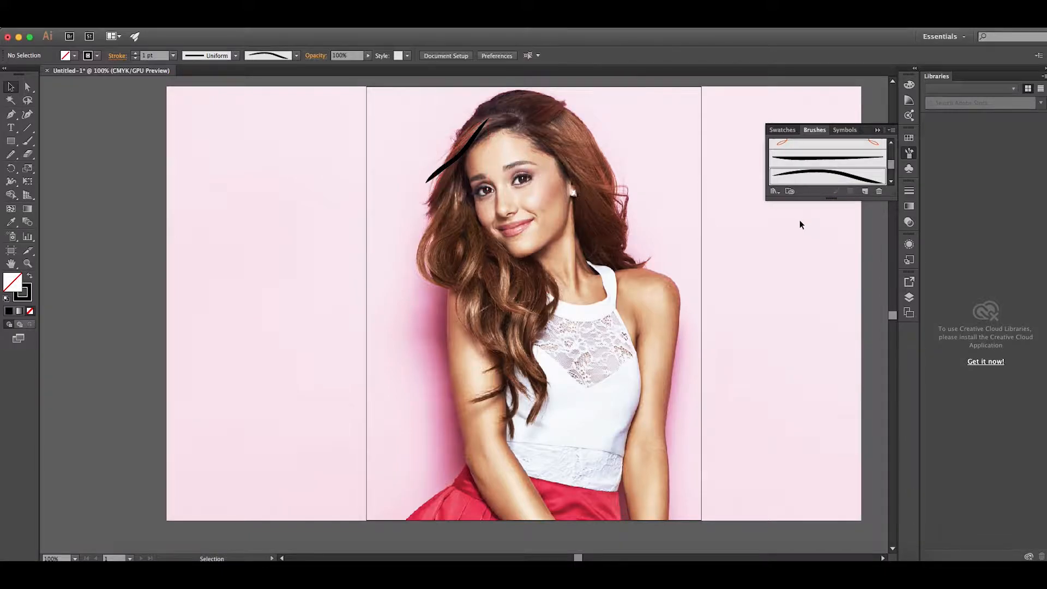
click(877, 132)
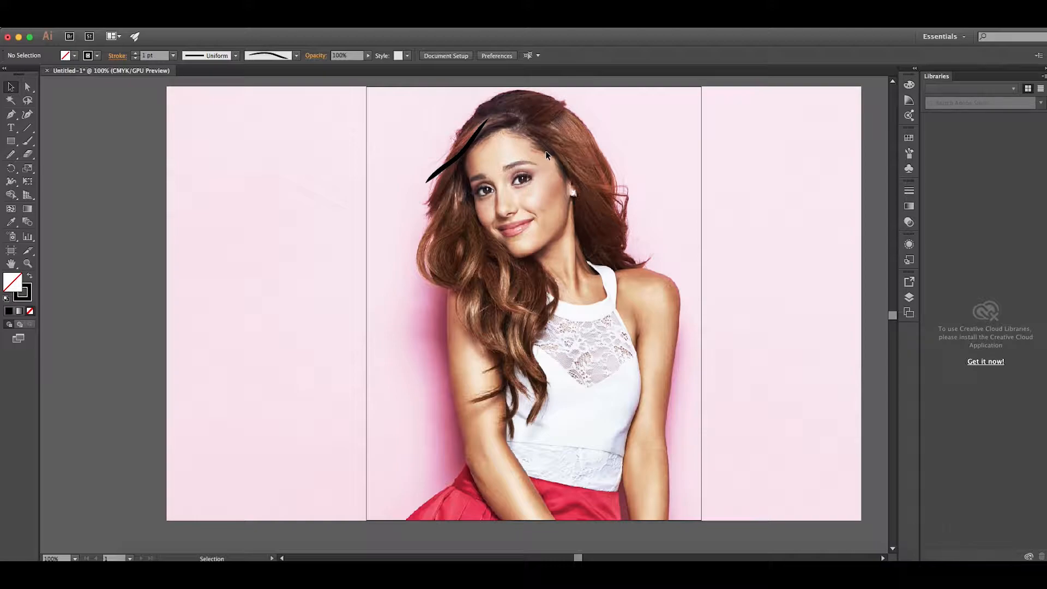
Undo the brush application and the hair path beside the forehead
key(super+z)
key(super+z)
click(693, 165)
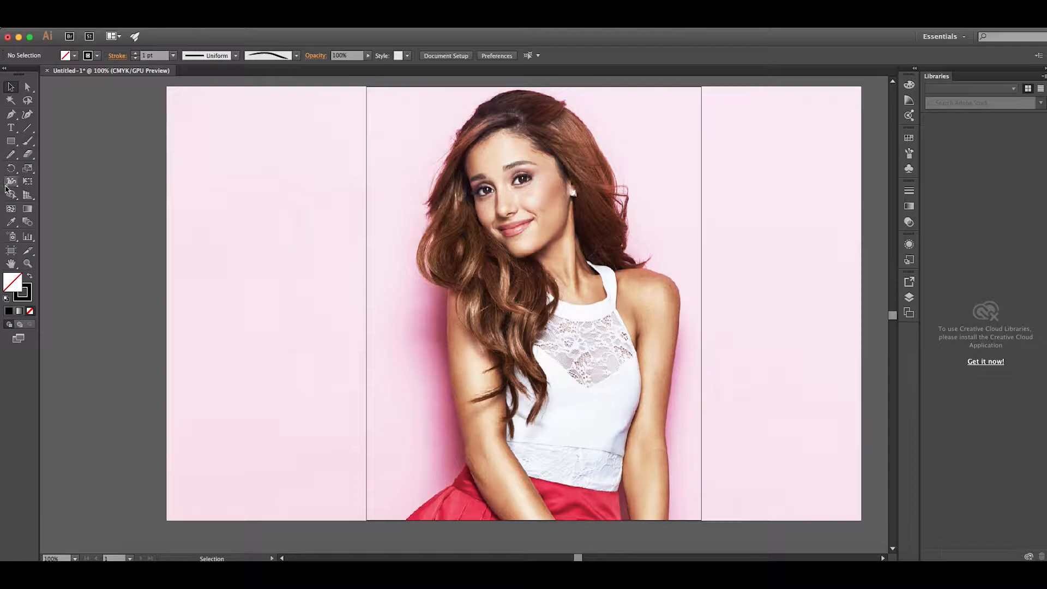
Paint freehand strokes with the Paintbrush and curved art brush along the hair, from the parting down to the chest
click(28, 144)
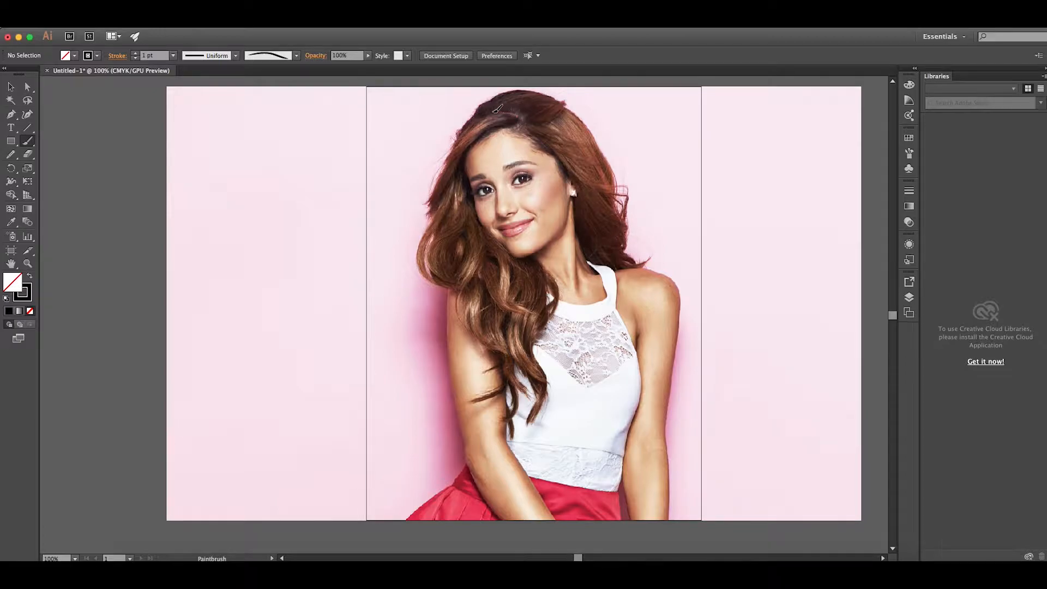
drag(438, 173, 425, 170)
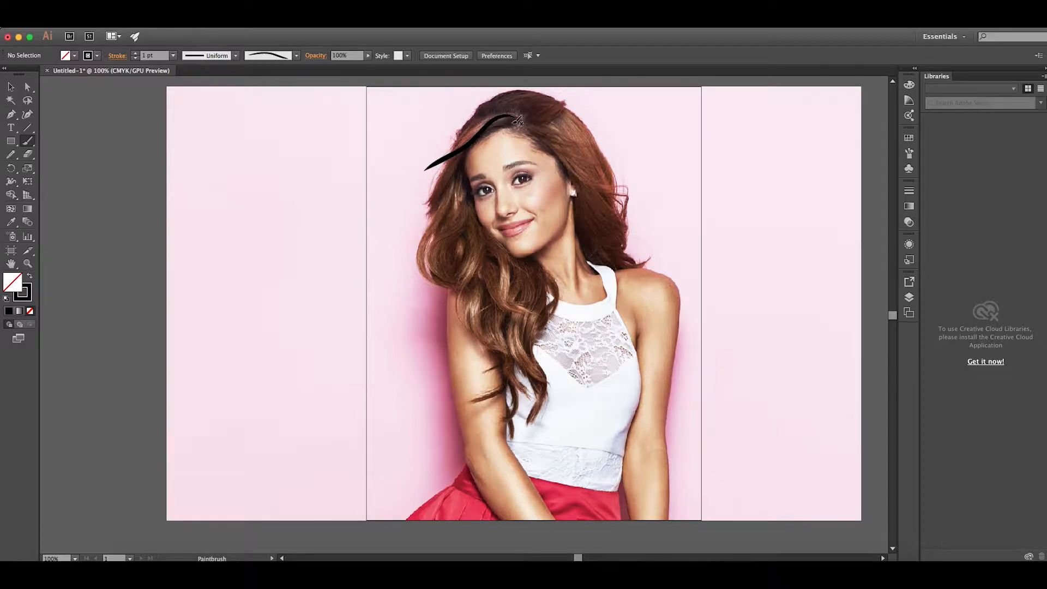
drag(466, 132, 430, 142)
mouse_move(483, 109)
mouse_down()
mouse_move(448, 125)
mouse_move(460, 165)
mouse_move(402, 199)
mouse_up()
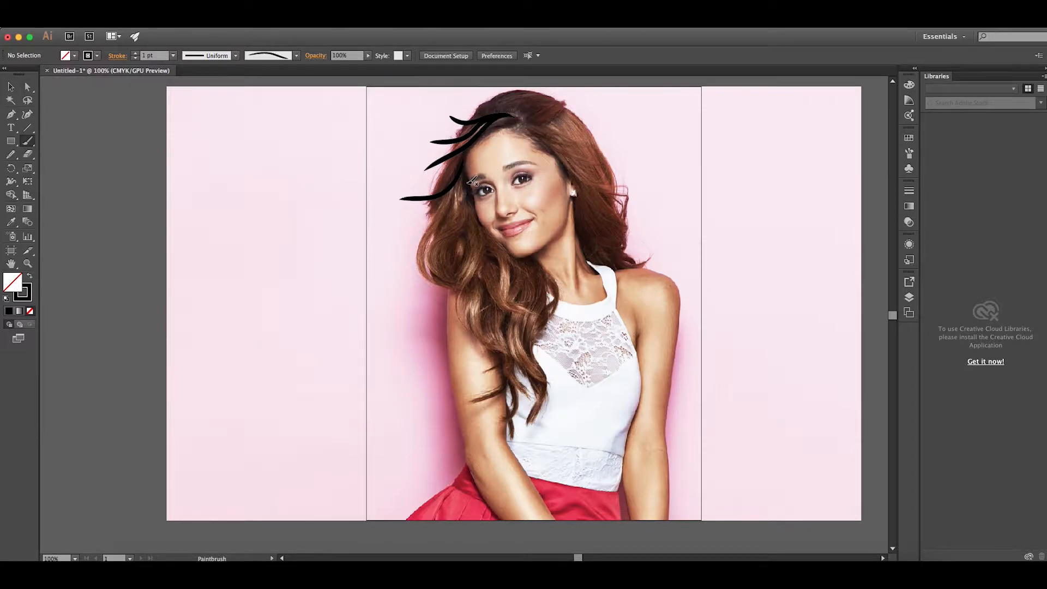
drag(434, 271, 453, 288)
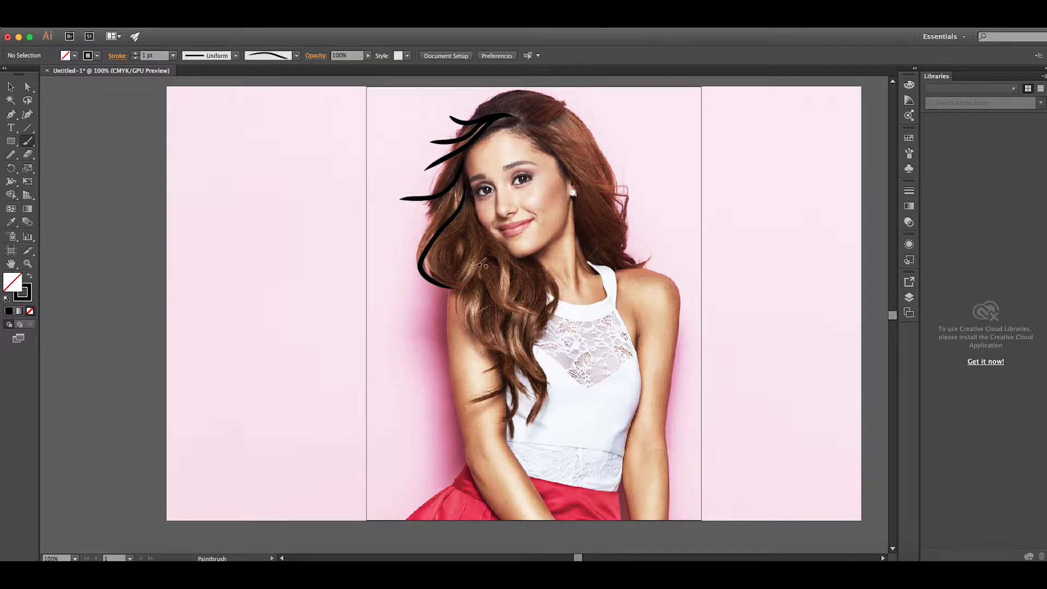
drag(440, 263, 449, 293)
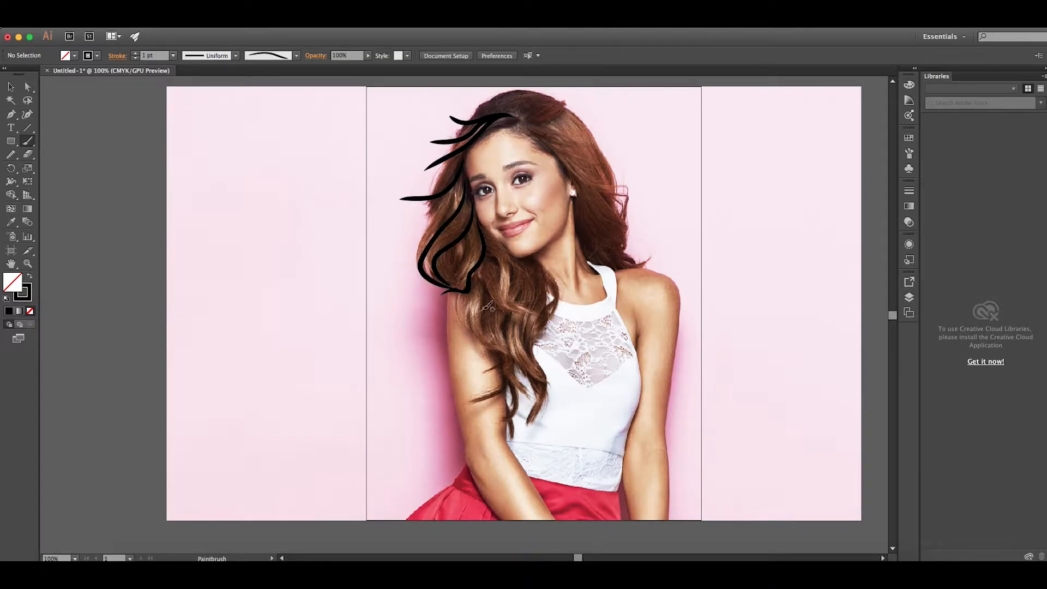
drag(493, 246, 566, 359)
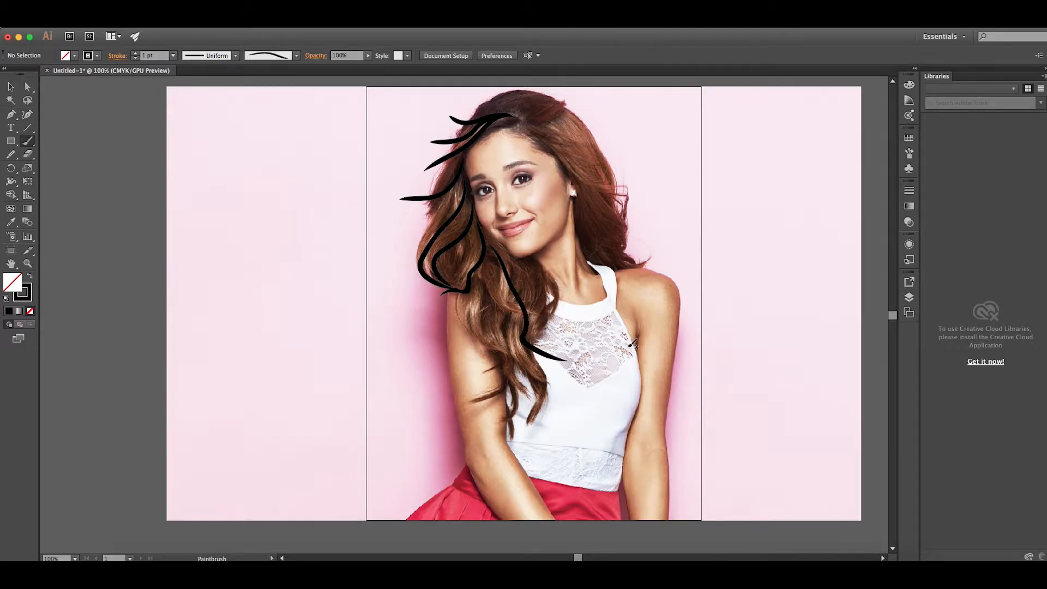
Undo the freehand Paintbrush strokes over the hair
key(super+z)
key(super+z)
key(super+z)
key(super+z)
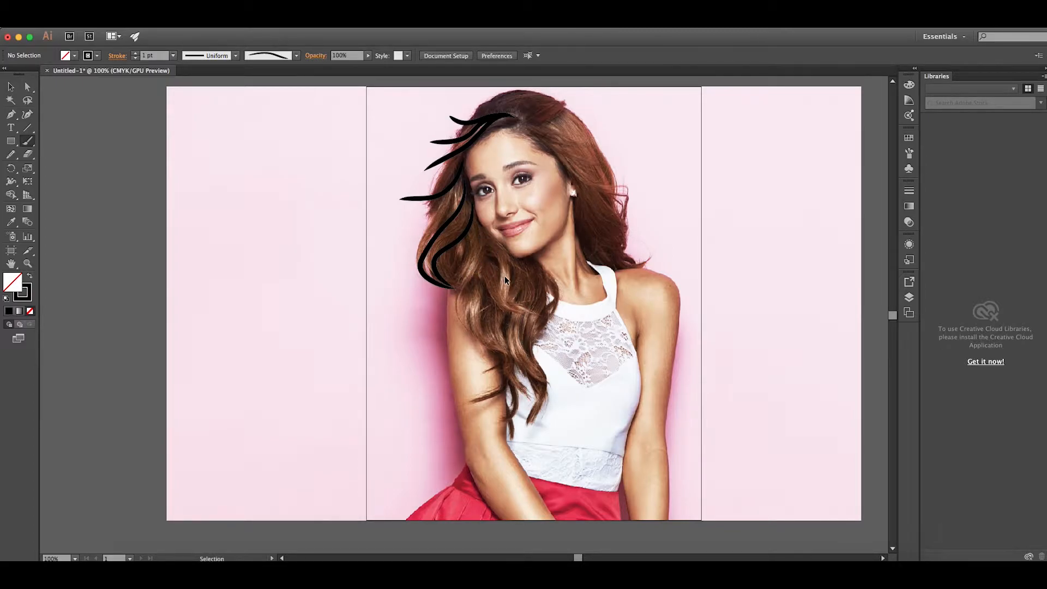
key(super+z)
key(super+z)
key(super+z)
key(super+z)
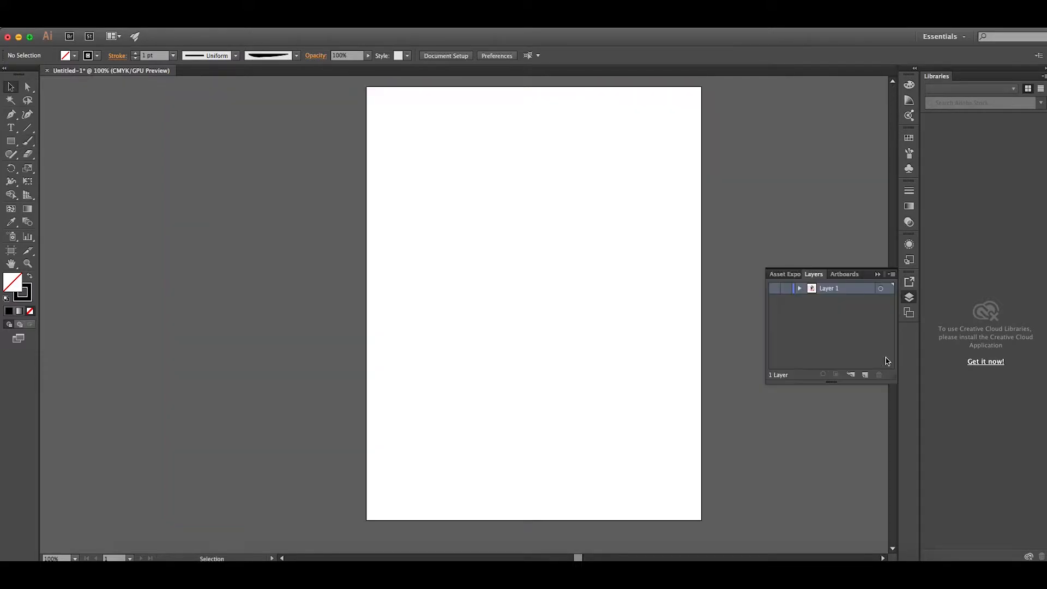
Show and unlock Layer 2, which holds the line-art strokes above the photo layer
click(774, 289)
click(785, 289)
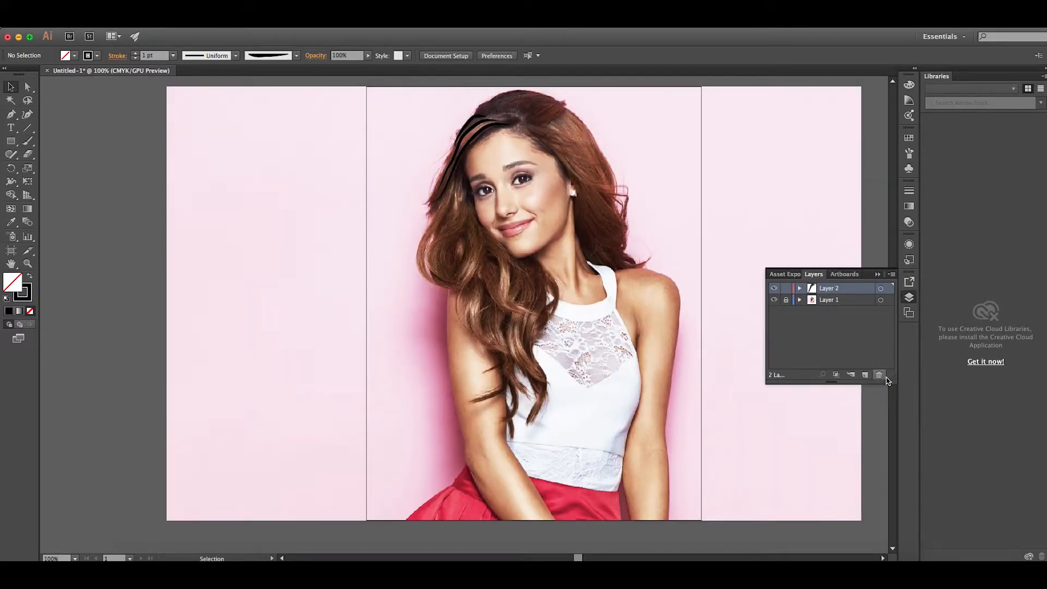
click(909, 298)
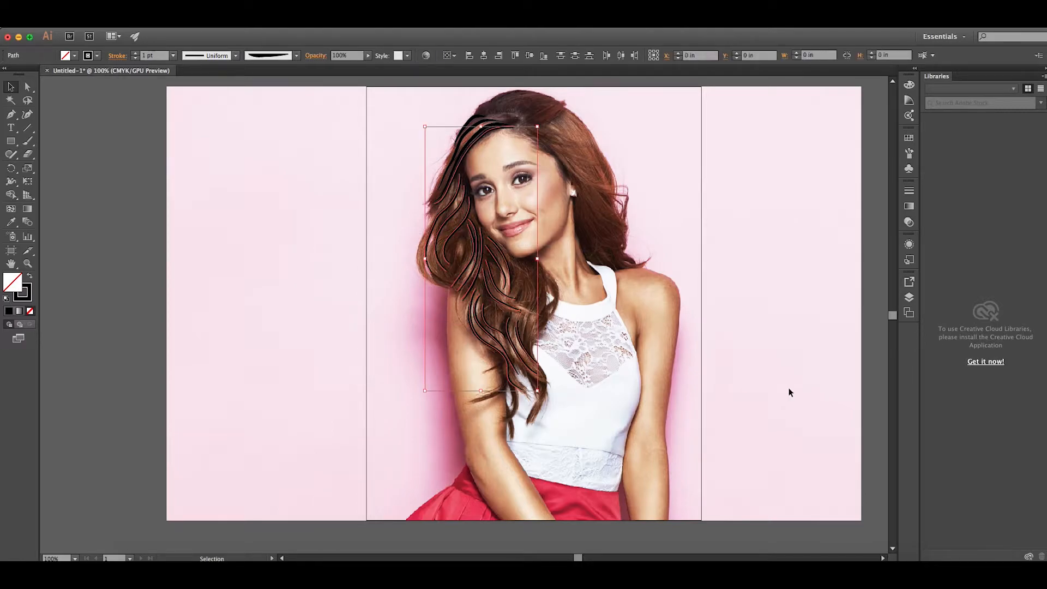
click(217, 236)
key(a)
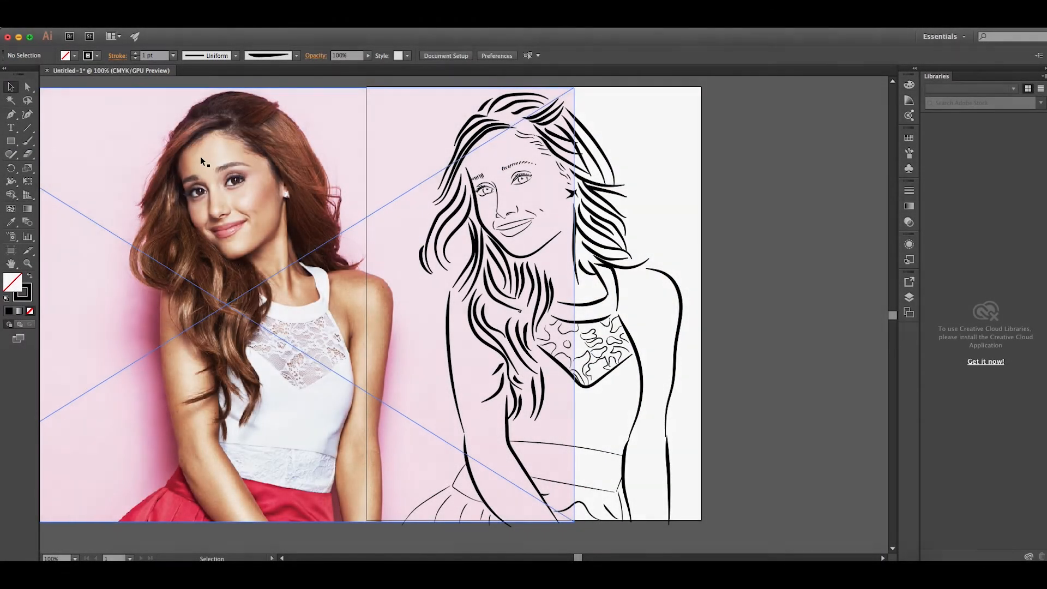
drag(198, 156, 304, 244)
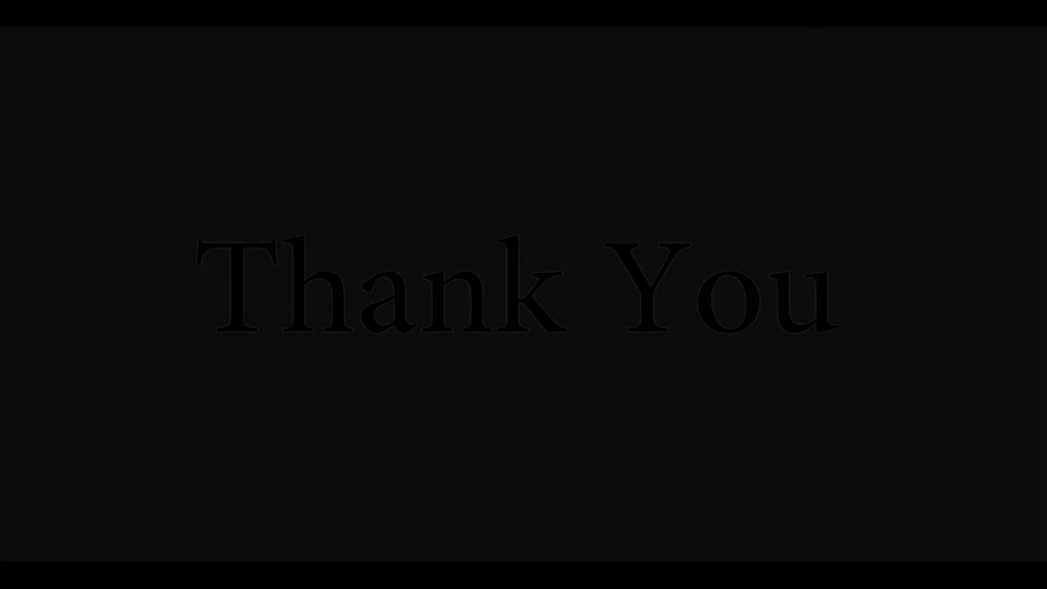